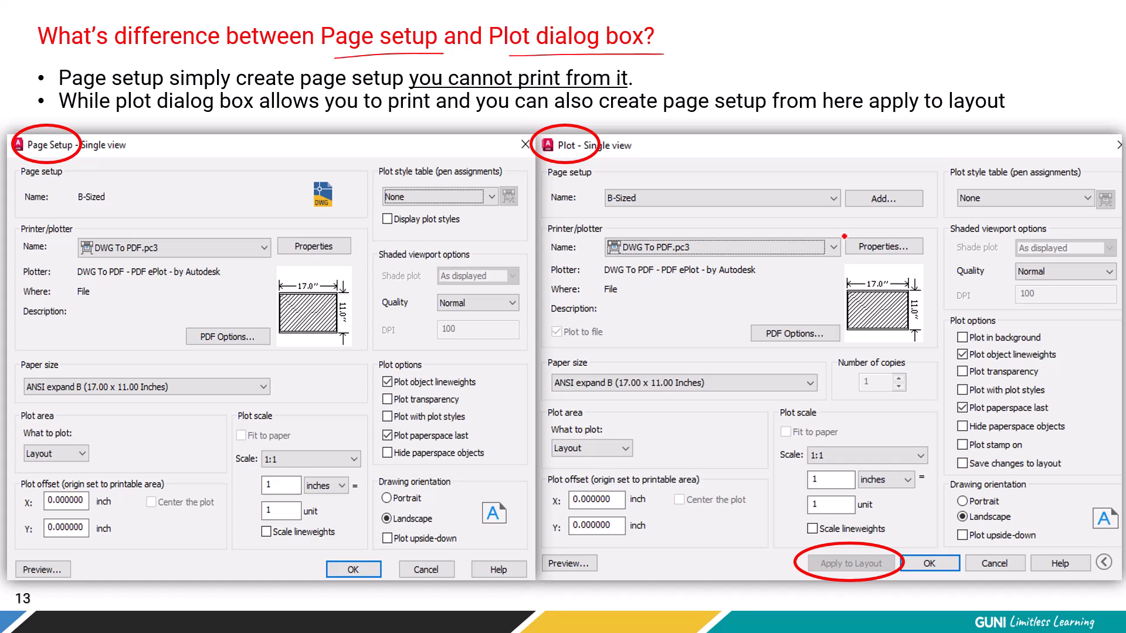
{"action": "mouse_move", "coordinate": [67, 68]}
{"action": "left_mouse_down"}
{"action": "mouse_move", "coordinate": [147, 69]}
{"action": "mouse_move", "coordinate": [118, 59]}
{"action": "mouse_move", "coordinate": [131, 65]}
{"action": "left_mouse_up"}
{"action": "left_click_drag", "start_coordinate": [269, 90], "coordinate": [428, 90]}
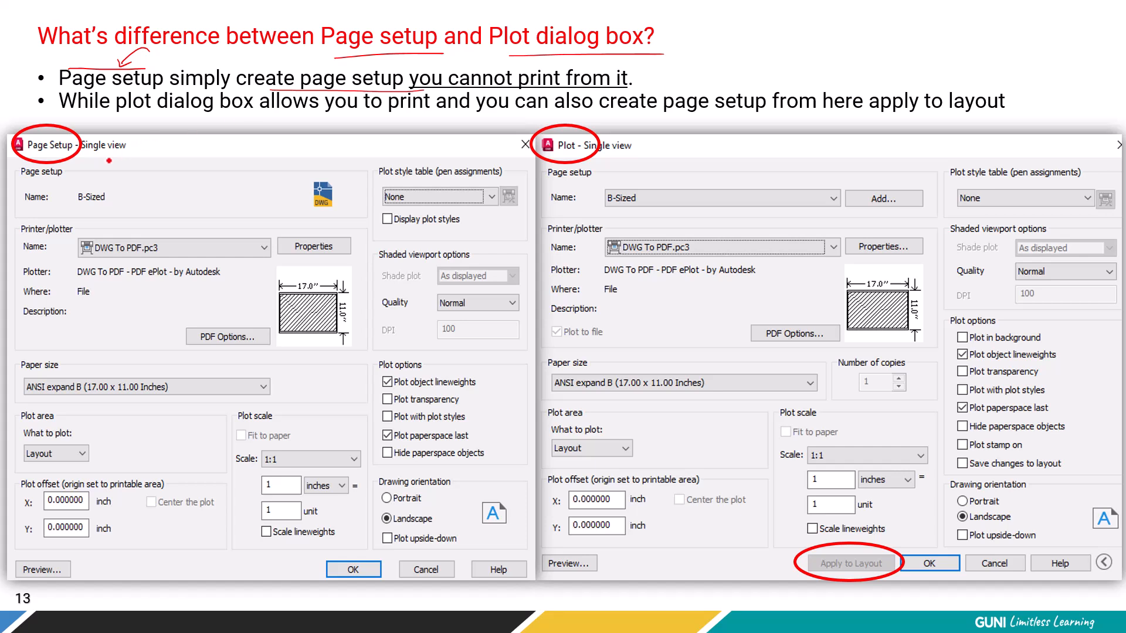
{"action": "mouse_move", "coordinate": [31, 136]}
{"action": "left_mouse_down"}
{"action": "mouse_move", "coordinate": [21, 154]}
{"action": "mouse_move", "coordinate": [11, 143]}
{"action": "mouse_move", "coordinate": [26, 156]}
{"action": "left_mouse_up"}
{"action": "mouse_move", "coordinate": [765, 518]}
{"action": "left_mouse_down"}
{"action": "mouse_move", "coordinate": [807, 549]}
{"action": "mouse_move", "coordinate": [813, 538]}
{"action": "left_mouse_up"}
{"action": "mouse_move", "coordinate": [566, 155]}
{"action": "left_mouse_down"}
{"action": "mouse_move", "coordinate": [617, 139]}
{"action": "mouse_move", "coordinate": [619, 169]}
{"action": "left_mouse_up"}
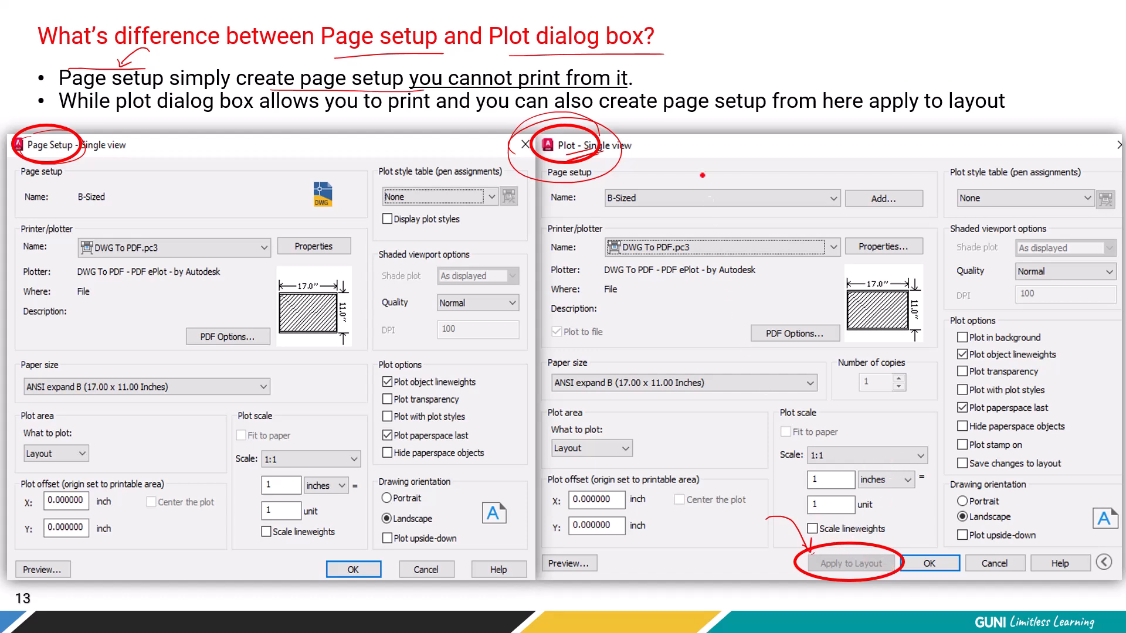
{"action": "mouse_move", "coordinate": [636, 187]}
{"action": "left_mouse_down"}
{"action": "mouse_move", "coordinate": [599, 206]}
{"action": "mouse_move", "coordinate": [657, 212]}
{"action": "mouse_move", "coordinate": [623, 191]}
{"action": "left_mouse_up"}
{"action": "key", "text": "Right"}
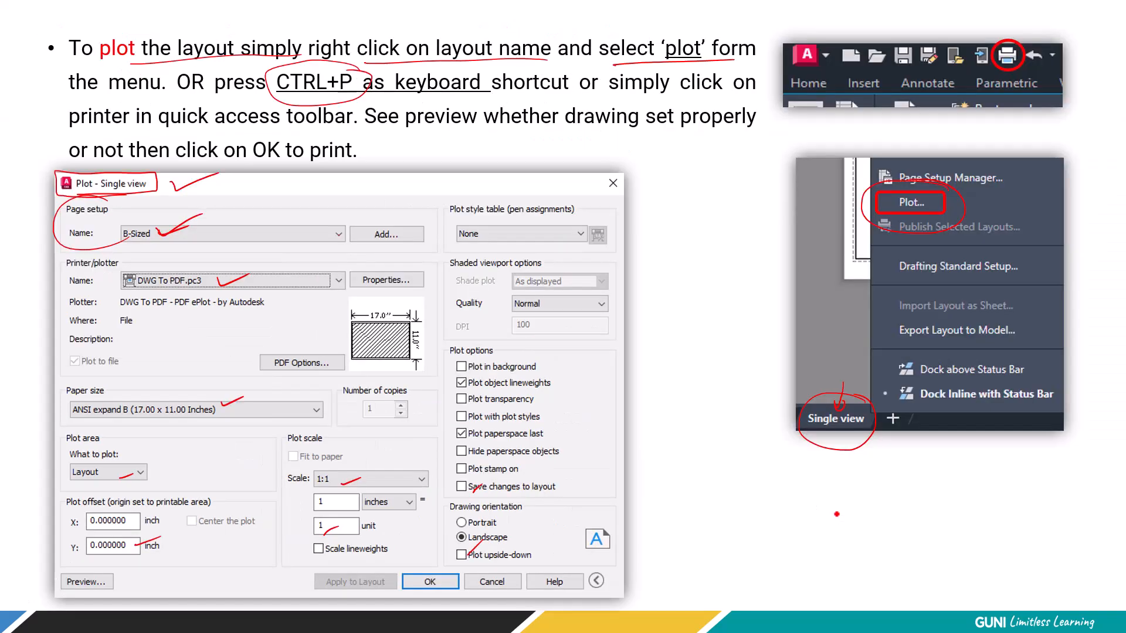
{"action": "key", "text": "Right"}
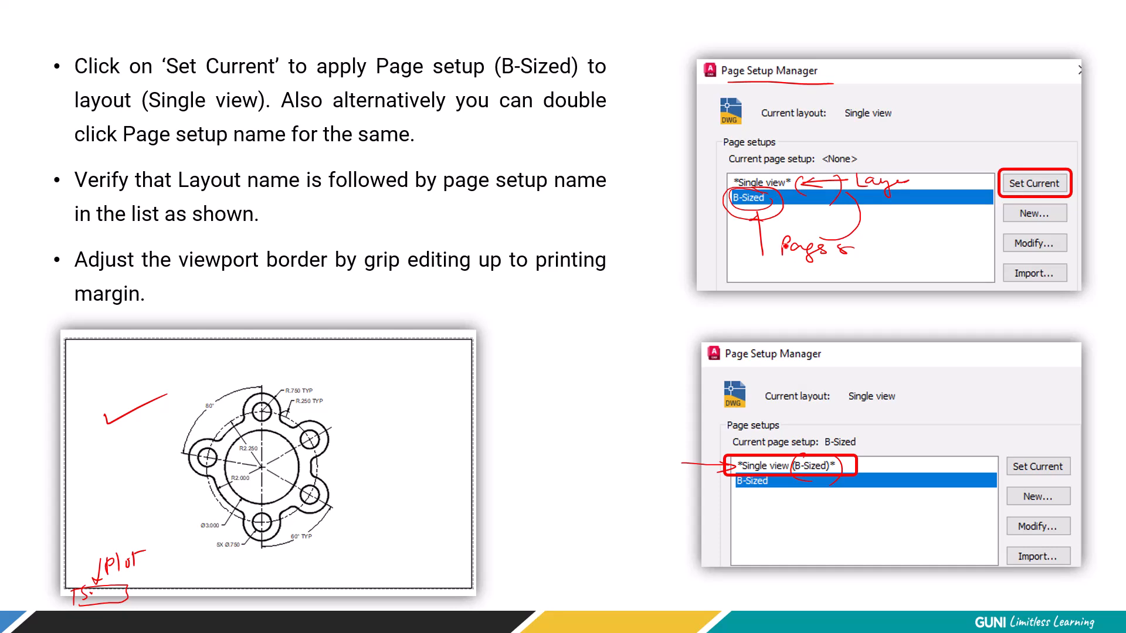
{"action": "key", "text": "Left"}
{"action": "key", "text": "Left"}
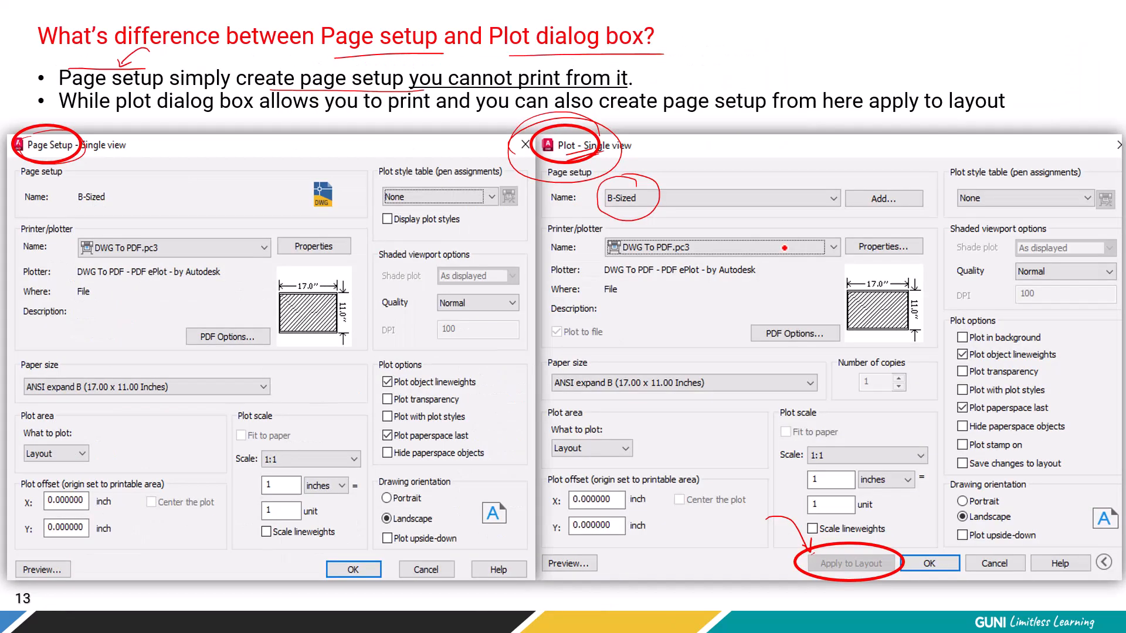
{"action": "left_click_drag", "start_coordinate": [631, 154], "coordinate": [684, 141]}
{"action": "left_click_drag", "start_coordinate": [676, 242], "coordinate": [725, 235]}
{"action": "left_click_drag", "start_coordinate": [616, 379], "coordinate": [661, 368]}
{"action": "left_click_drag", "start_coordinate": [577, 517], "coordinate": [632, 495]}
{"action": "left_click_drag", "start_coordinate": [834, 504], "coordinate": [877, 492]}
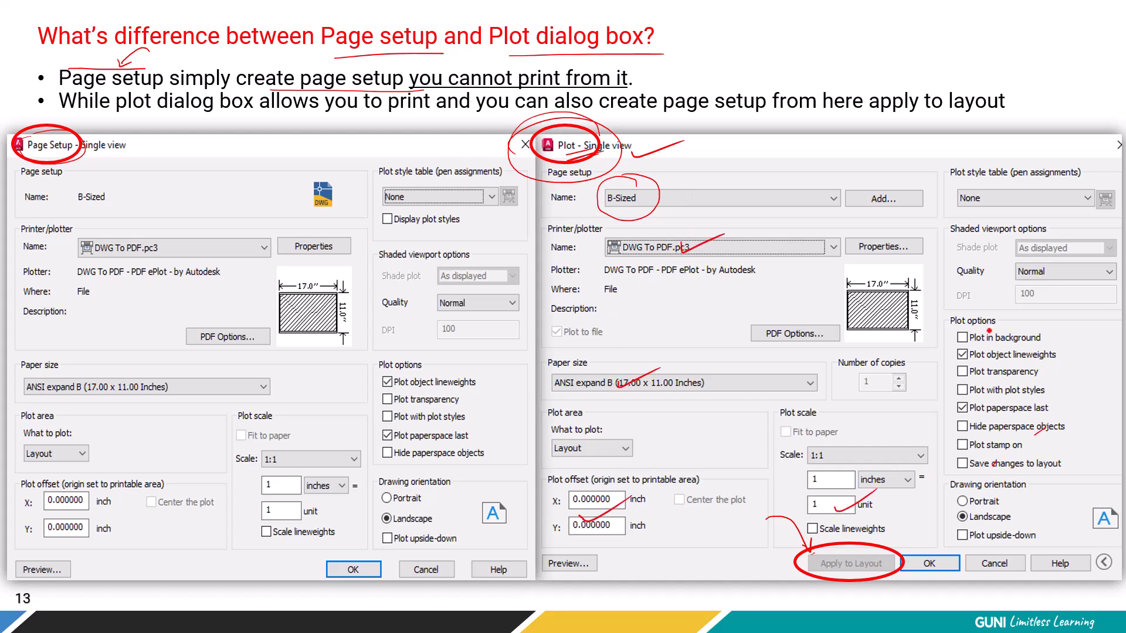
{"action": "left_click_drag", "start_coordinate": [894, 177], "coordinate": [911, 165]}
{"action": "mouse_move", "coordinate": [650, 175]}
{"action": "left_mouse_down"}
{"action": "mouse_move", "coordinate": [593, 188]}
{"action": "mouse_move", "coordinate": [625, 226]}
{"action": "left_mouse_up"}
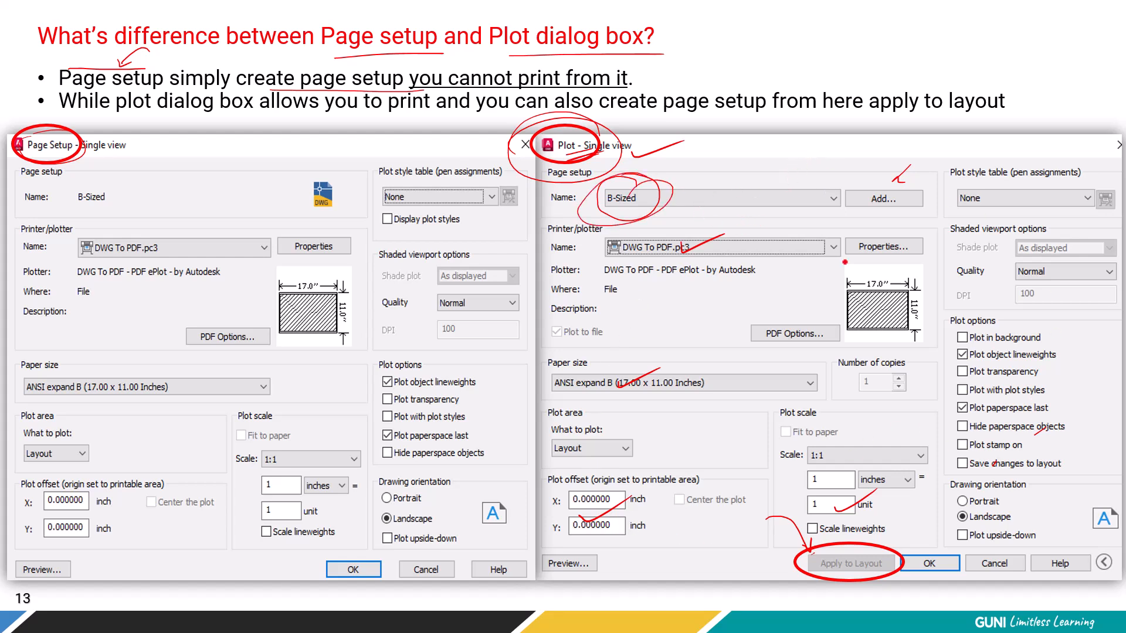
{"action": "left_click_drag", "start_coordinate": [759, 522], "coordinate": [813, 555]}
{"action": "left_click_drag", "start_coordinate": [674, 301], "coordinate": [507, 130]}
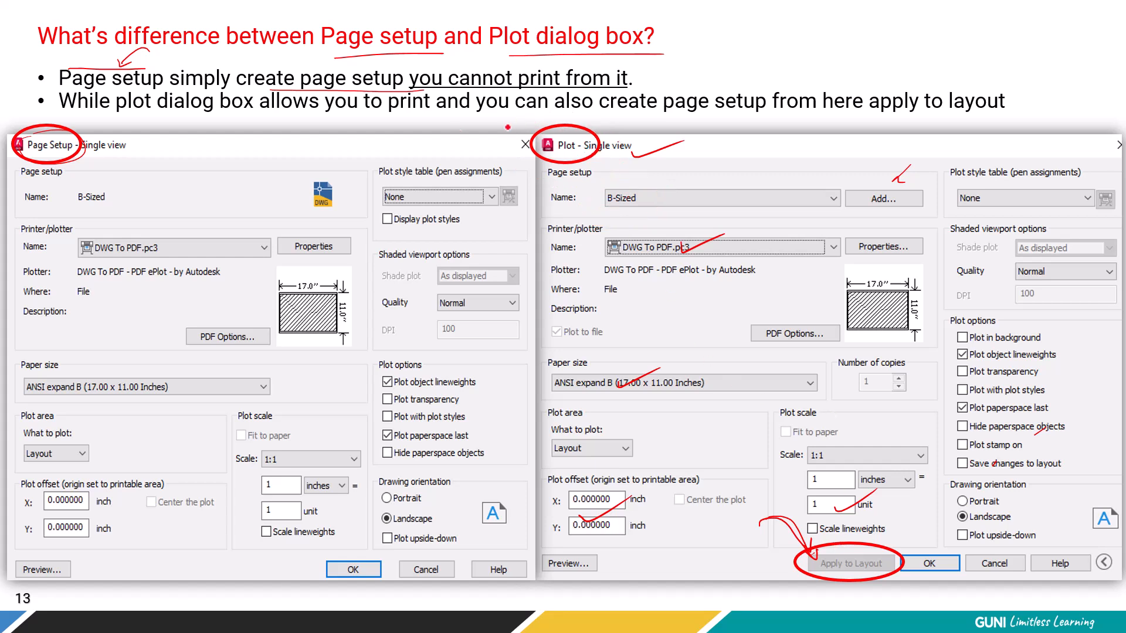
{"action": "left_click_drag", "start_coordinate": [199, 184], "coordinate": [265, 170]}
{"action": "mouse_move", "coordinate": [78, 171]}
{"action": "left_mouse_down"}
{"action": "mouse_move", "coordinate": [42, 154]}
{"action": "mouse_move", "coordinate": [44, 186]}
{"action": "left_mouse_up"}
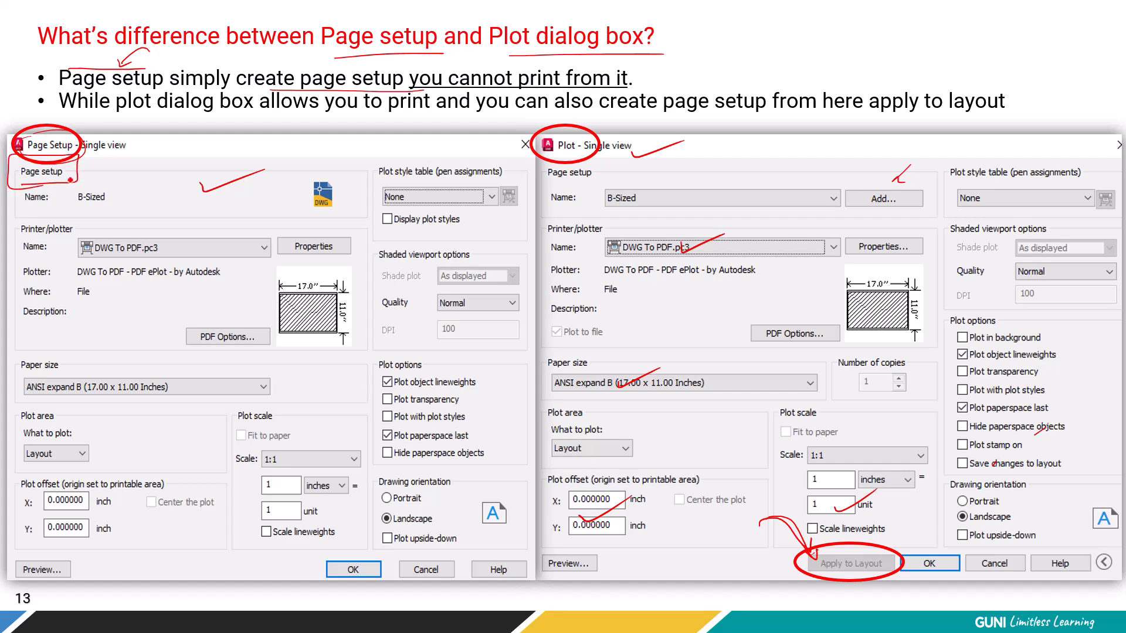
{"action": "left_click_drag", "start_coordinate": [359, 518], "coordinate": [353, 556]}
{"action": "left_click_drag", "start_coordinate": [554, 155], "coordinate": [642, 155]}
{"action": "mouse_move", "coordinate": [814, 332]}
{"action": "left_mouse_down"}
{"action": "mouse_move", "coordinate": [424, 332]}
{"action": "mouse_move", "coordinate": [501, 348]}
{"action": "left_mouse_up"}
{"action": "left_click_drag", "start_coordinate": [713, 315], "coordinate": [729, 354]}
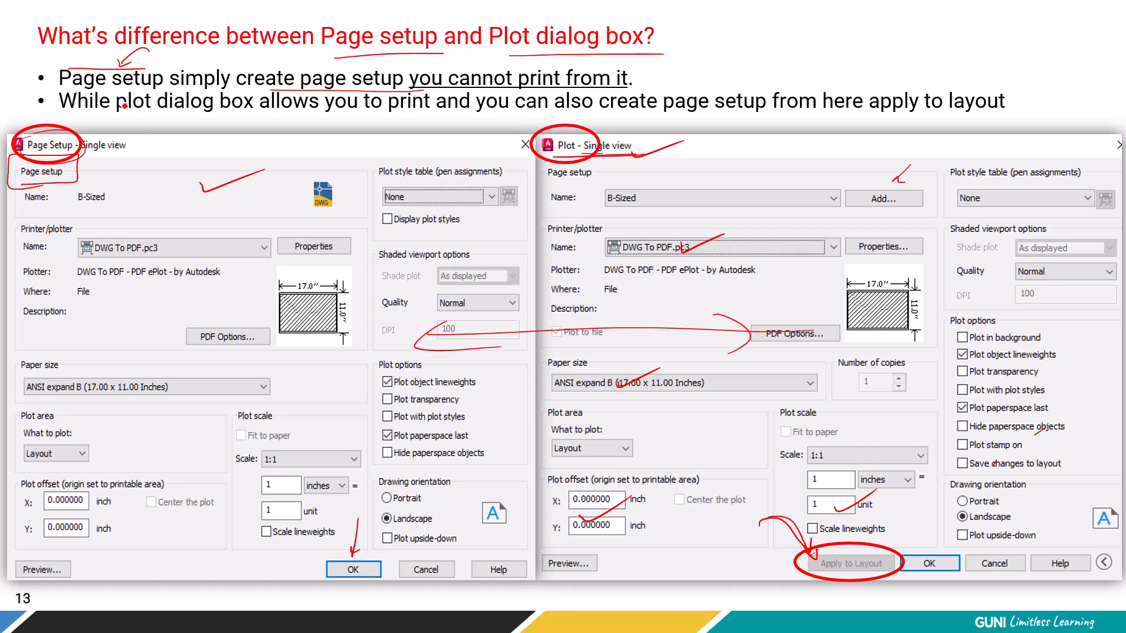
{"action": "mouse_move", "coordinate": [214, 121]}
{"action": "left_mouse_down"}
{"action": "mouse_move", "coordinate": [974, 117]}
{"action": "mouse_move", "coordinate": [976, 78]}
{"action": "mouse_move", "coordinate": [848, 103]}
{"action": "left_mouse_up"}
{"action": "left_click_drag", "start_coordinate": [663, 171], "coordinate": [780, 153]}
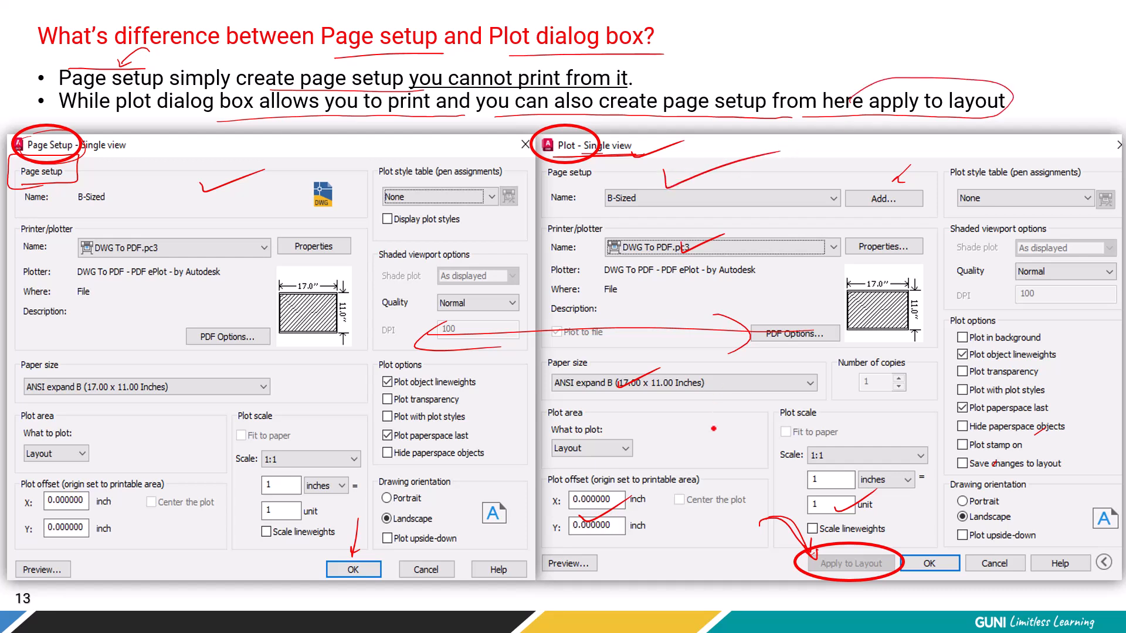
{"action": "left_click_drag", "start_coordinate": [720, 553], "coordinate": [746, 573]}
{"action": "left_click_drag", "start_coordinate": [95, 319], "coordinate": [117, 307]}
{"action": "mouse_move", "coordinate": [115, 302]}
{"action": "left_mouse_down"}
{"action": "mouse_move", "coordinate": [101, 323]}
{"action": "mouse_move", "coordinate": [122, 337]}
{"action": "mouse_move", "coordinate": [57, 297]}
{"action": "left_mouse_up"}
{"action": "mouse_move", "coordinate": [160, 291]}
{"action": "left_mouse_down"}
{"action": "mouse_move", "coordinate": [217, 298]}
{"action": "mouse_move", "coordinate": [242, 287]}
{"action": "left_mouse_up"}
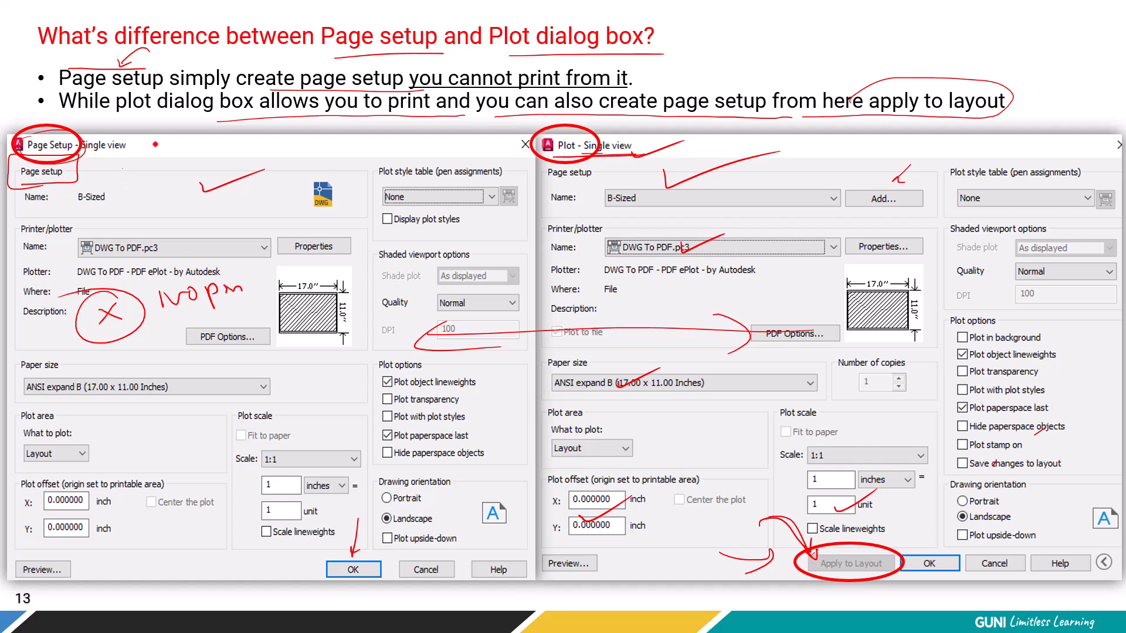
{"action": "left_click_drag", "start_coordinate": [704, 213], "coordinate": [740, 202]}
{"action": "key", "text": "Left"}
{"action": "key", "text": "Left"}
{"action": "key", "text": "Left"}
{"action": "key", "text": "Left"}
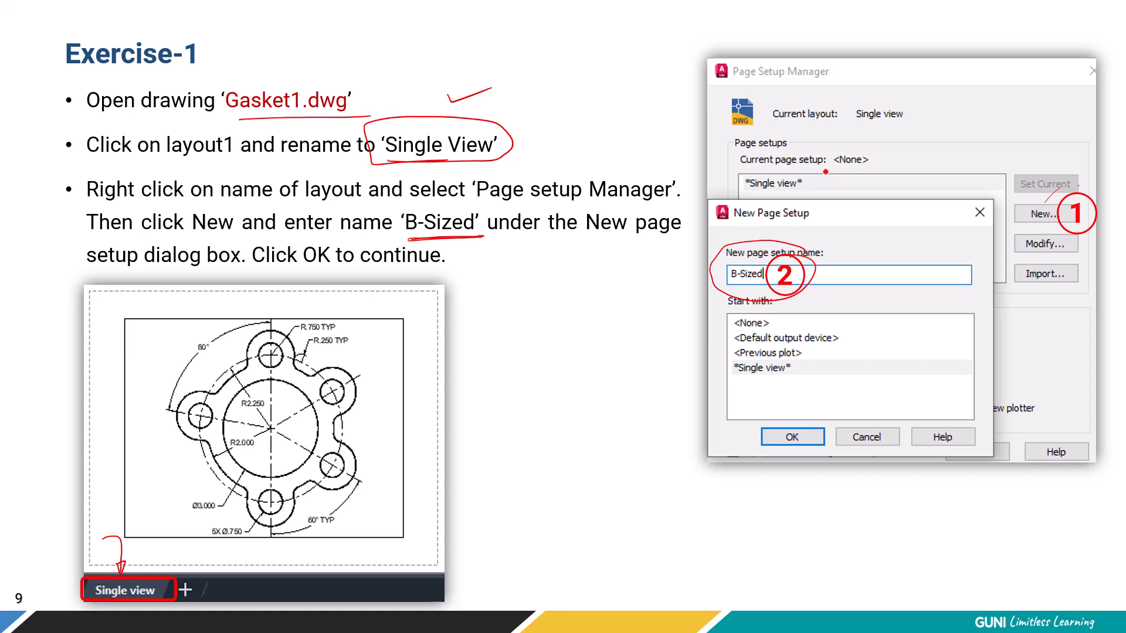
Switch to File Explorer and open Gasket1.dwg from the Module-8 Layouts, Viewport & Plotting folder in AutoCAD.
{"action": "key", "text": "alt+Tab"}
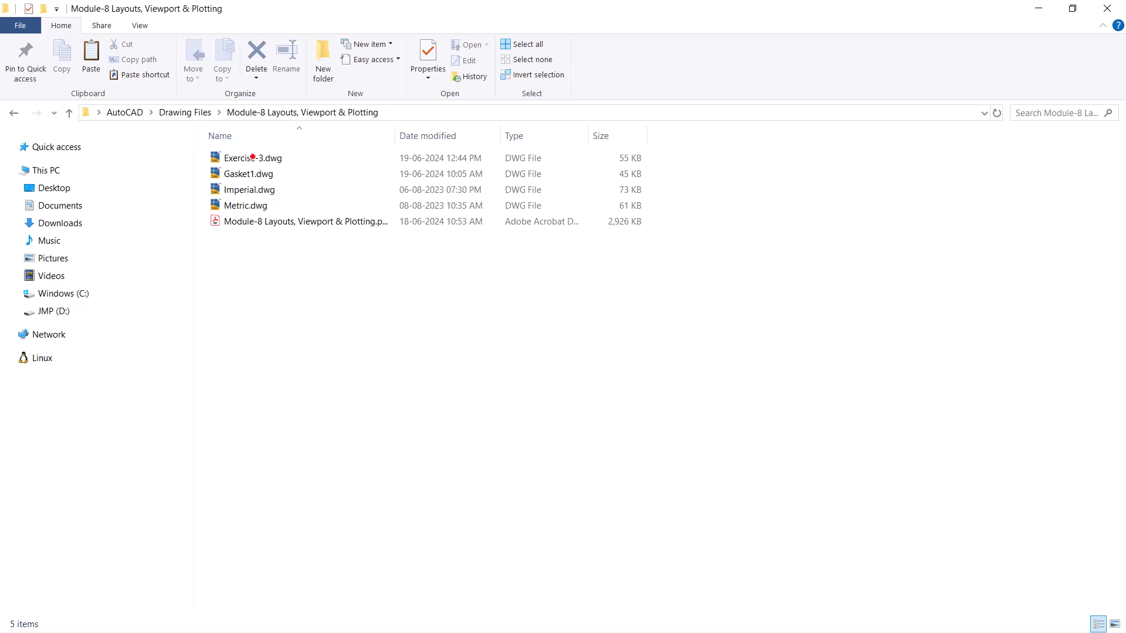
{"action": "left_click", "coordinate": [244, 176]}
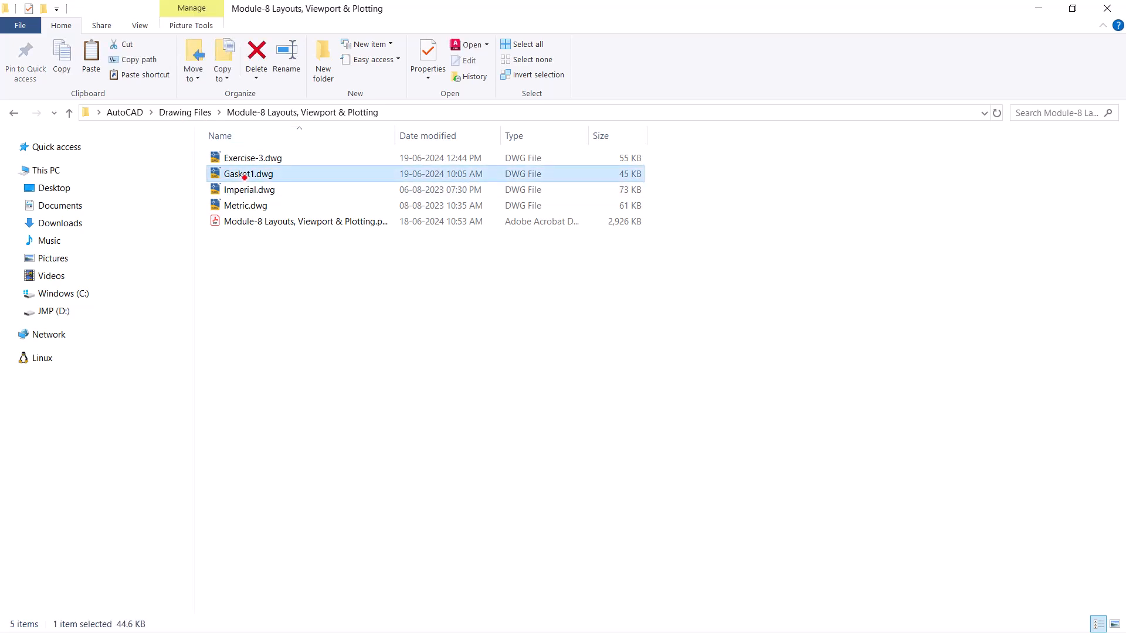
{"action": "right_click", "coordinate": [244, 175]}
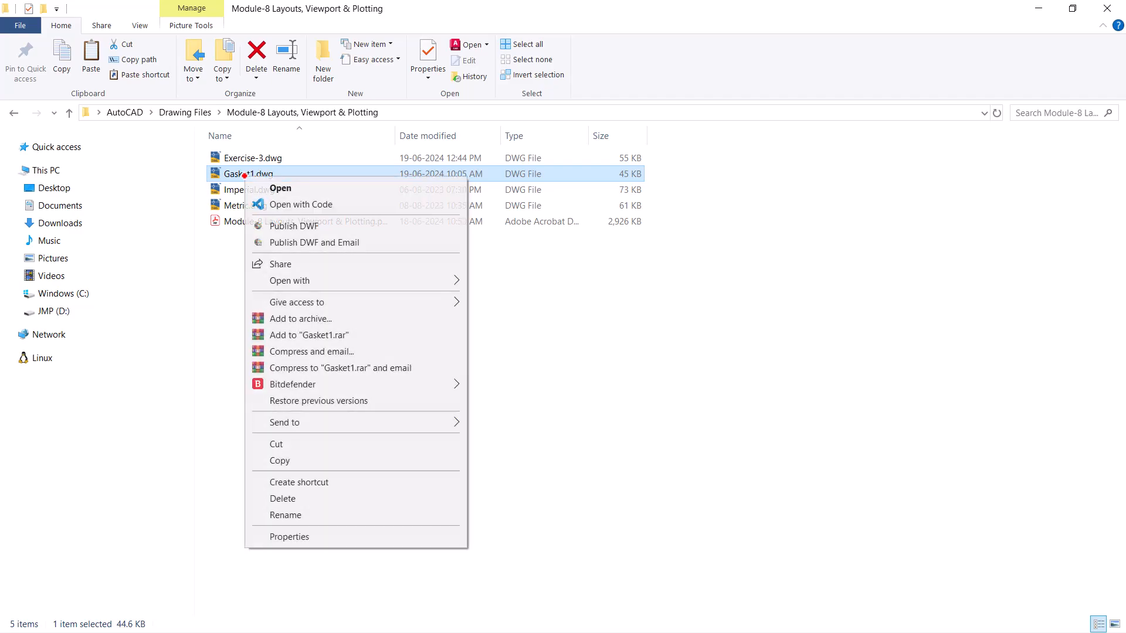
{"action": "left_click", "coordinate": [275, 185]}
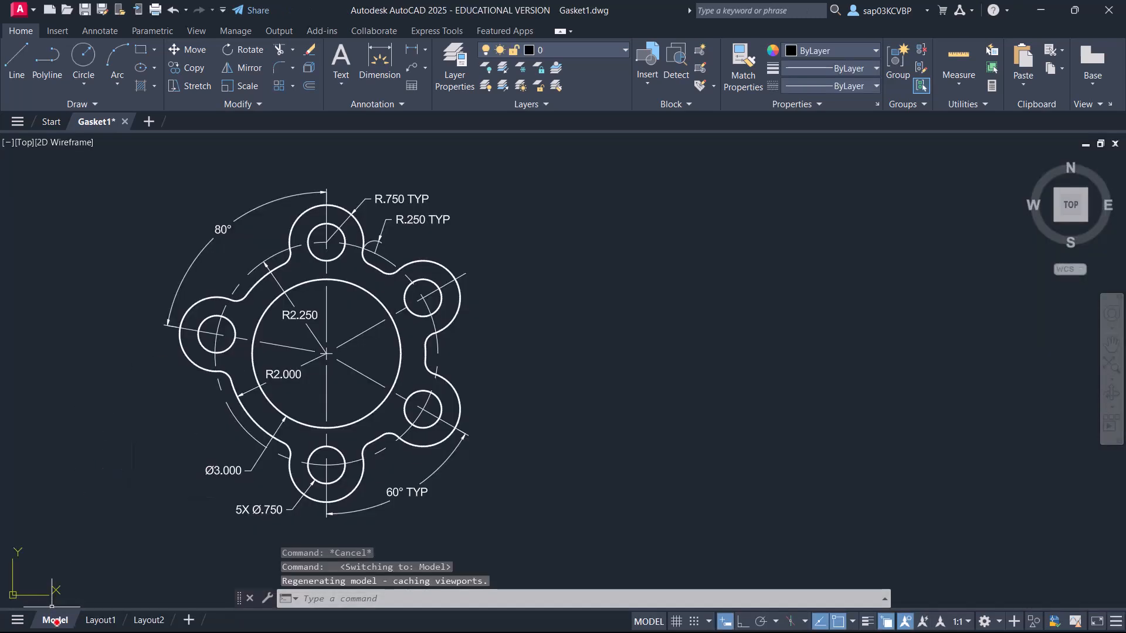
{"action": "left_click", "coordinate": [494, 346]}
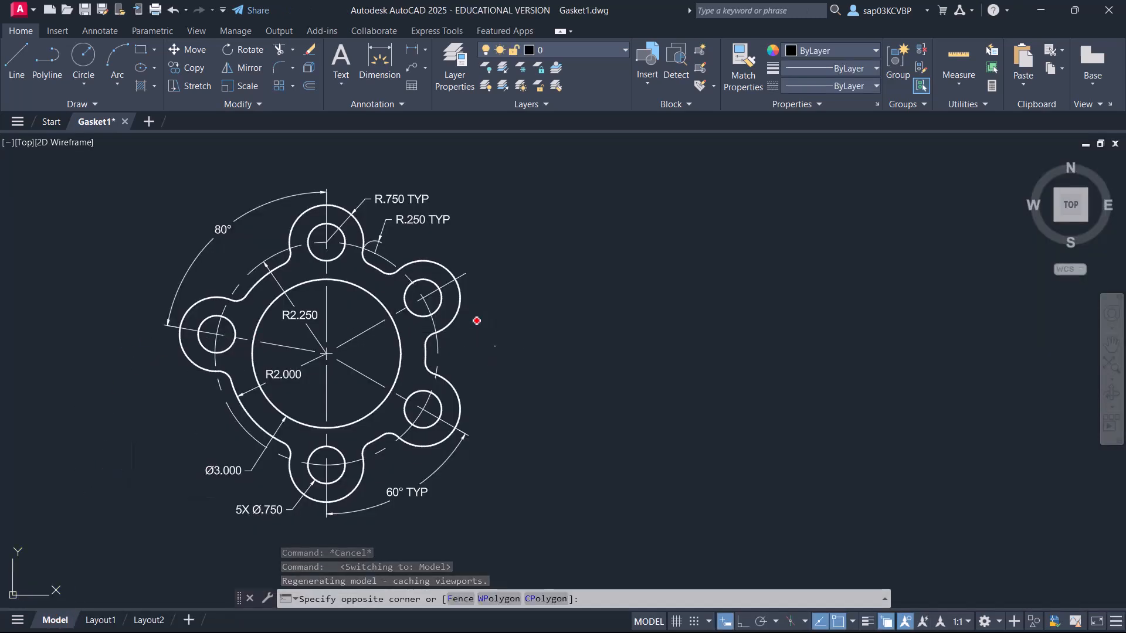
{"action": "left_click", "coordinate": [483, 314]}
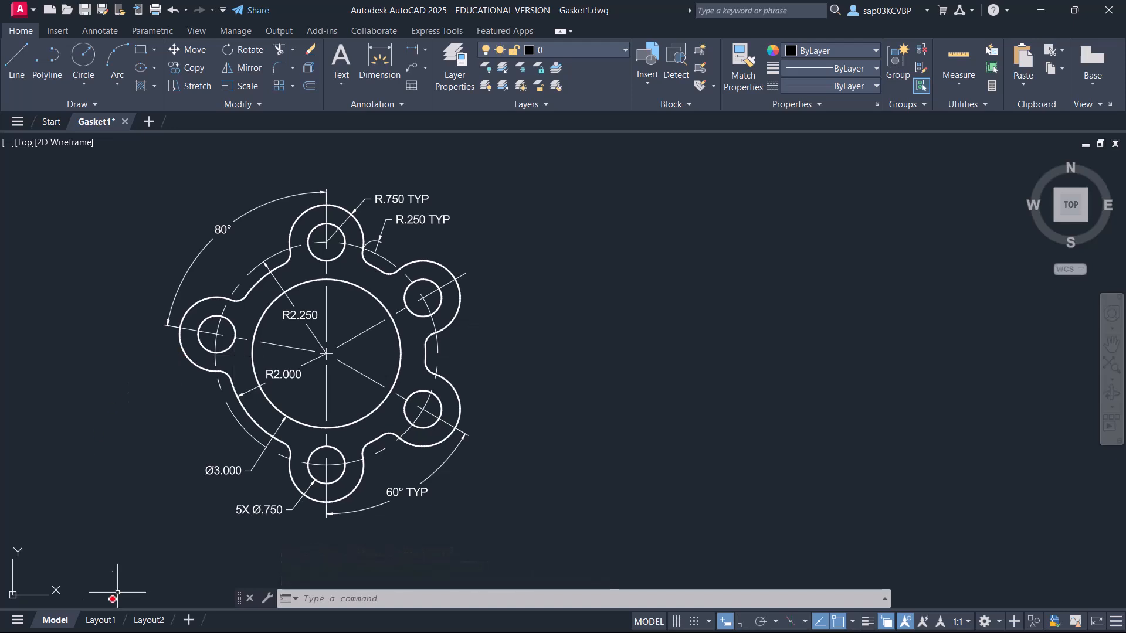
Activate Layout1 and rename it to "Single View".
{"action": "left_click", "coordinate": [101, 623]}
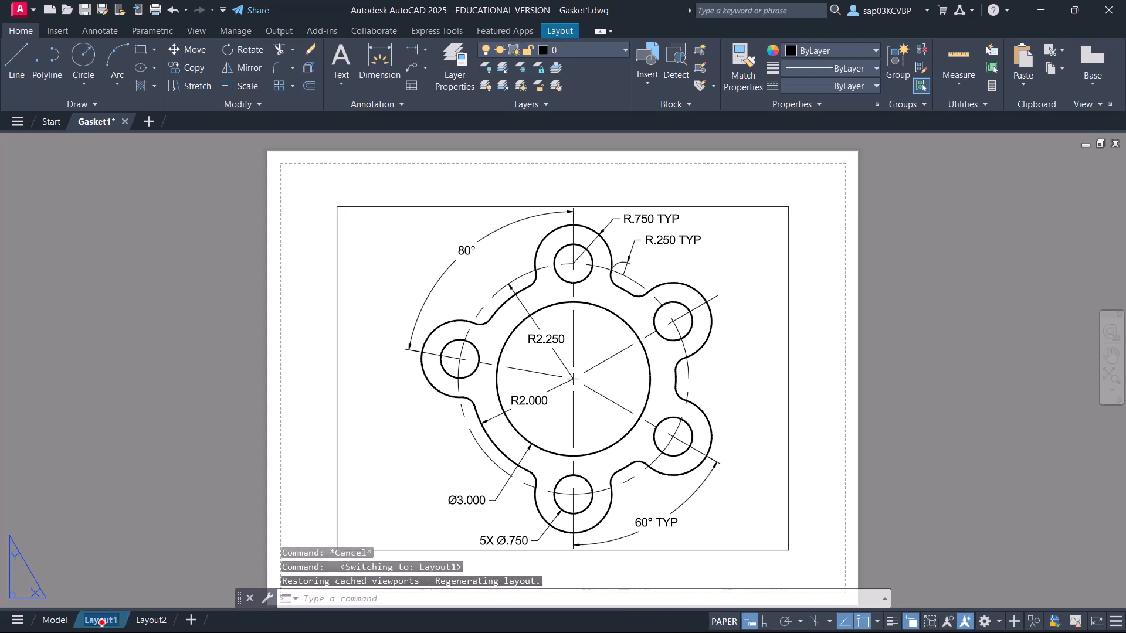
{"action": "double_click", "coordinate": [102, 620]}
{"action": "type", "text": "Single View"}
{"action": "key", "text": "Return"}
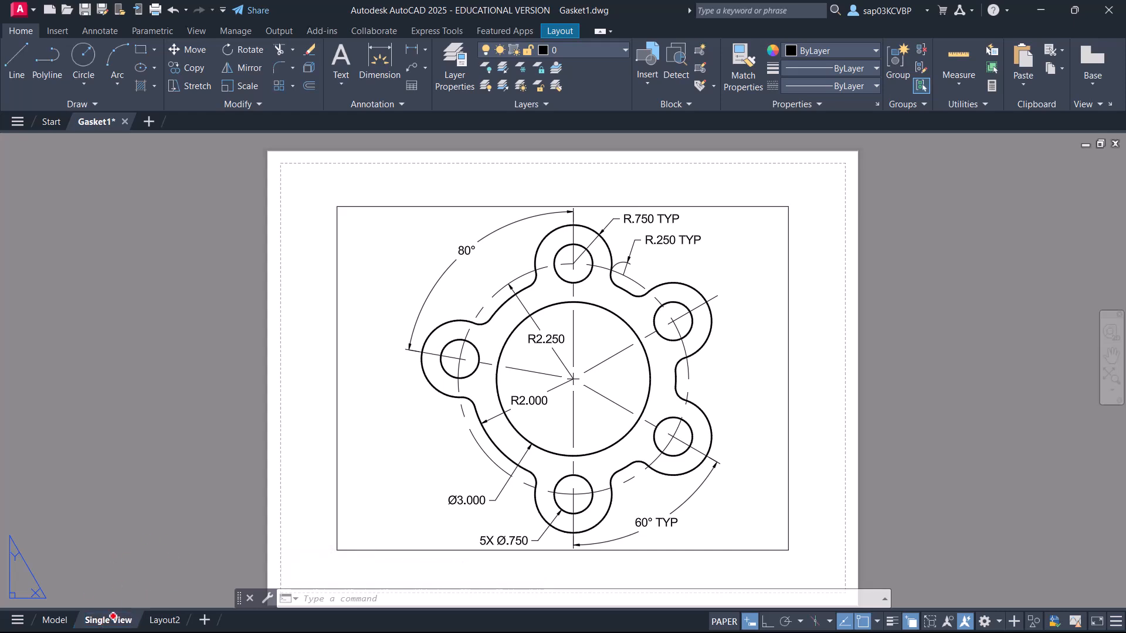
Create a new page setup named "B sized" for the Single View layout, starting with *Single View*.
{"action": "right_click", "coordinate": [113, 617]}
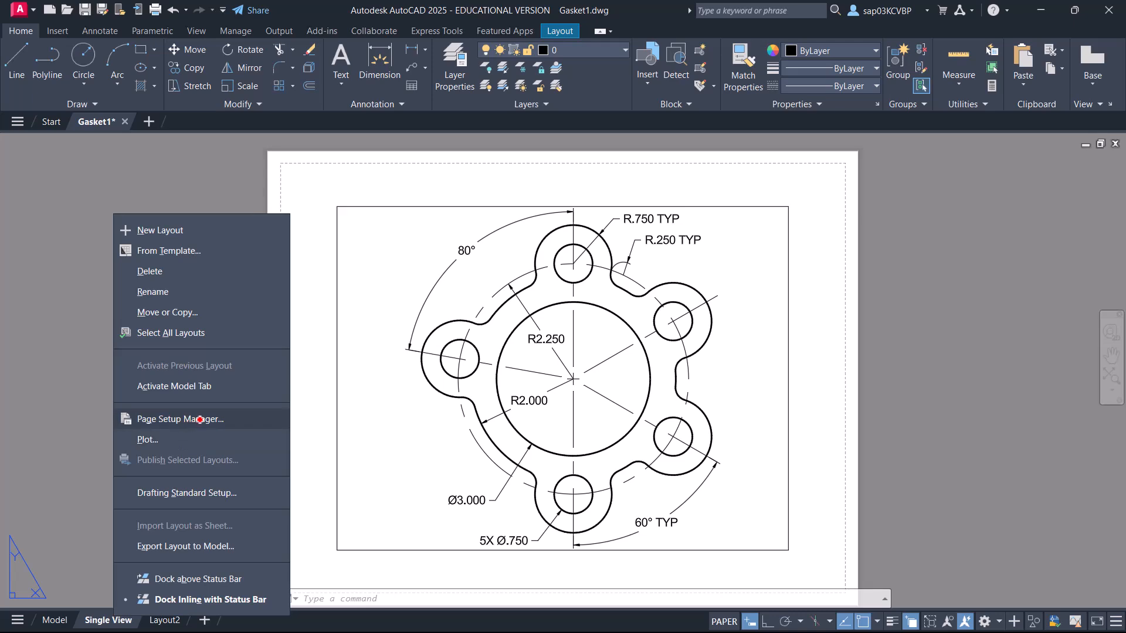
{"action": "left_click", "coordinate": [199, 420]}
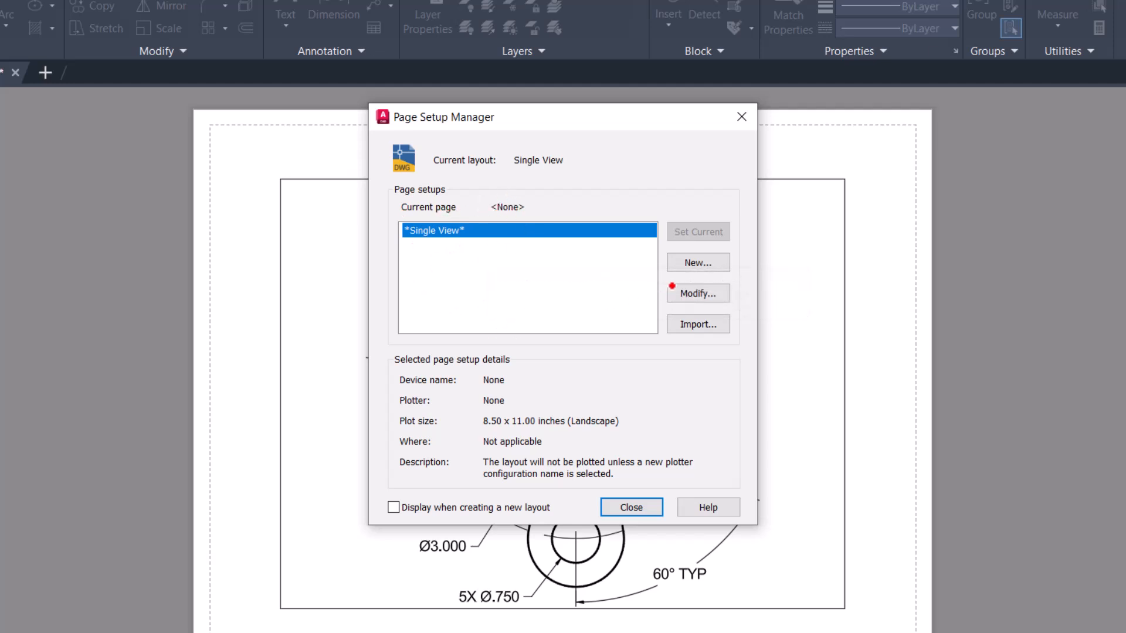
{"action": "left_click", "coordinate": [693, 262]}
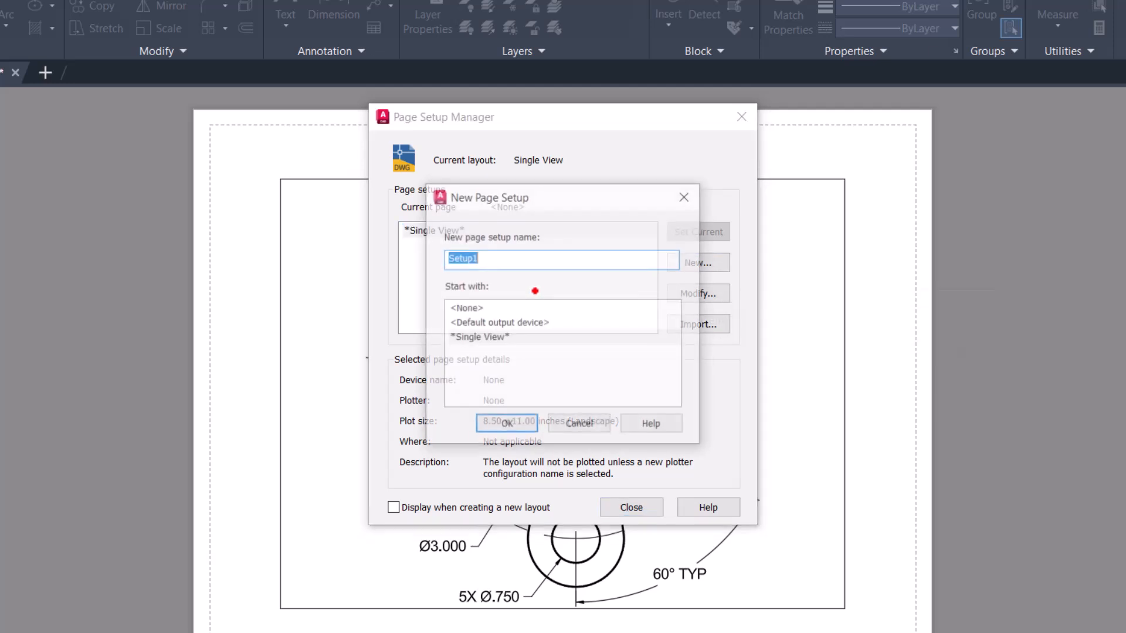
{"action": "type", "text": "B sized"}
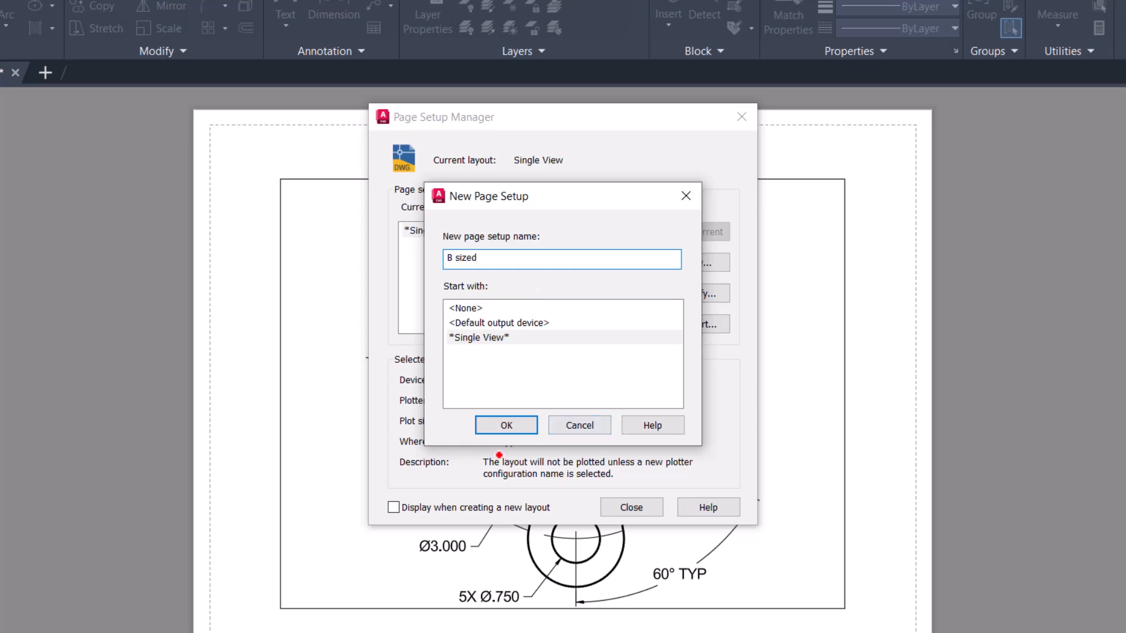
{"action": "left_click", "coordinate": [505, 426]}
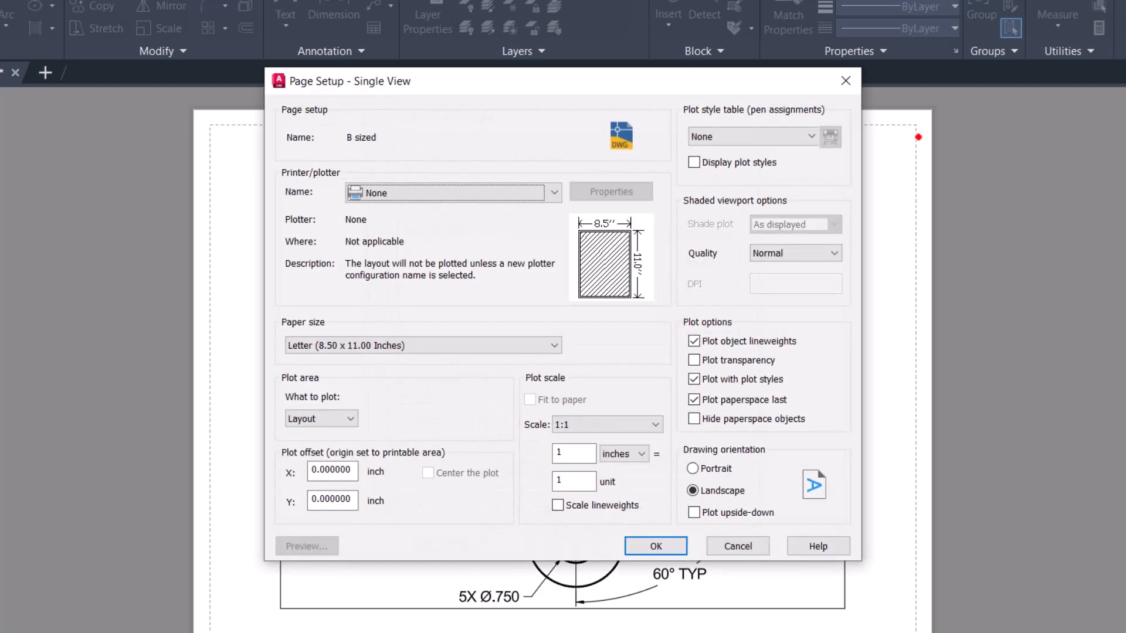
Set the page setup's plotter to DWG To PDF.pc3 and the paper size to ANSI A (11.00 x 8.50 Inches).
{"action": "left_click", "coordinate": [554, 192]}
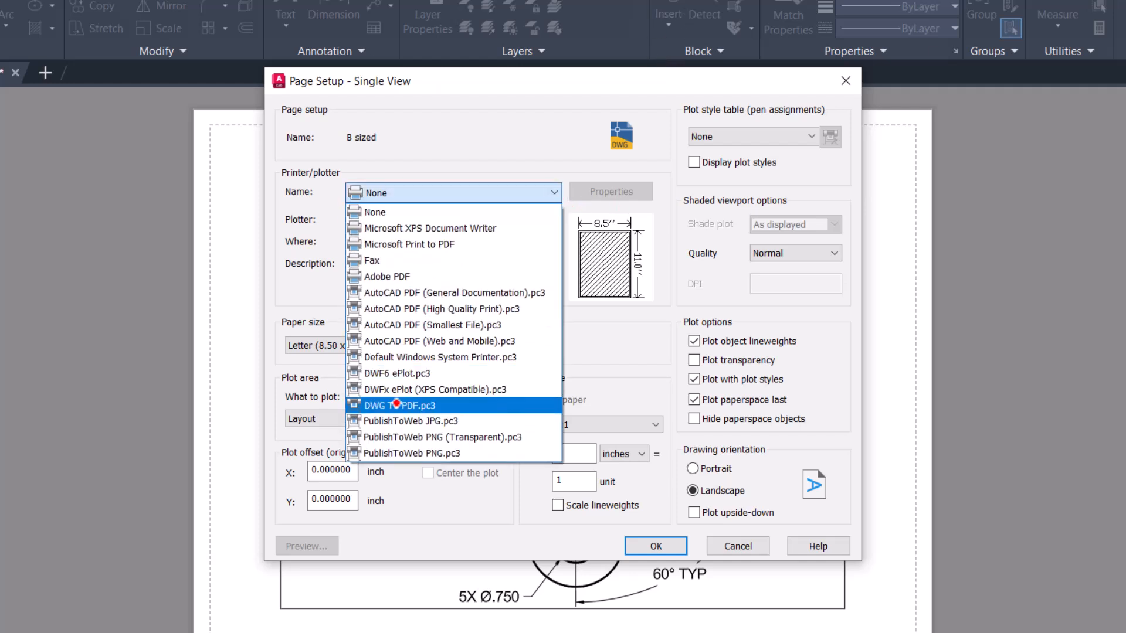
{"action": "left_click", "coordinate": [396, 405]}
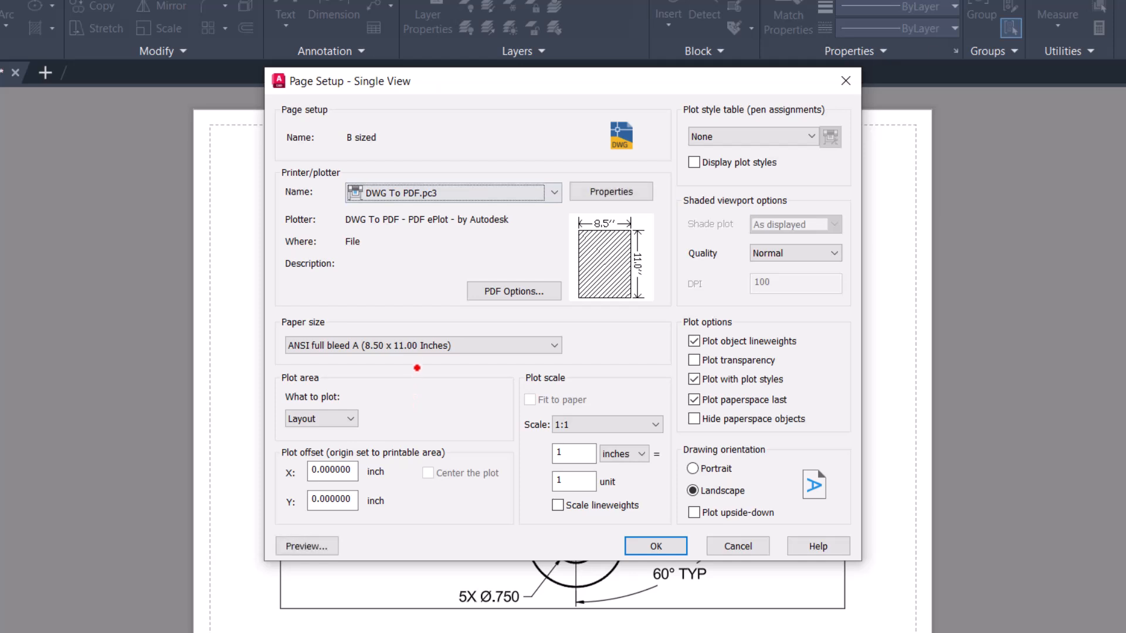
{"action": "left_click", "coordinate": [554, 345]}
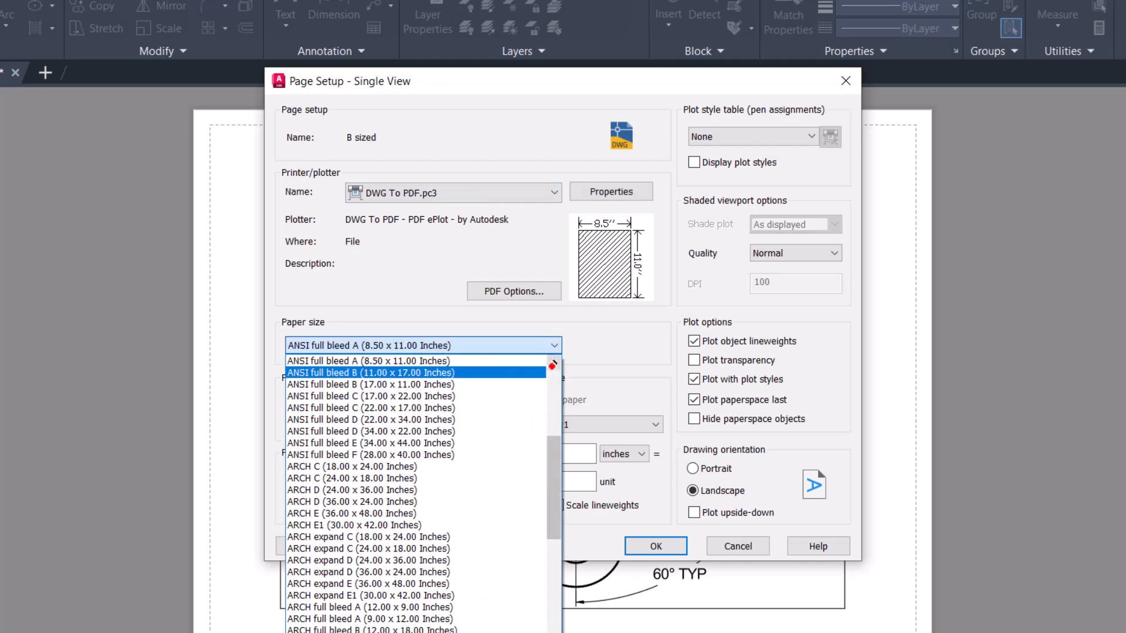
{"action": "left_click_drag", "start_coordinate": [554, 440], "coordinate": [573, 361]}
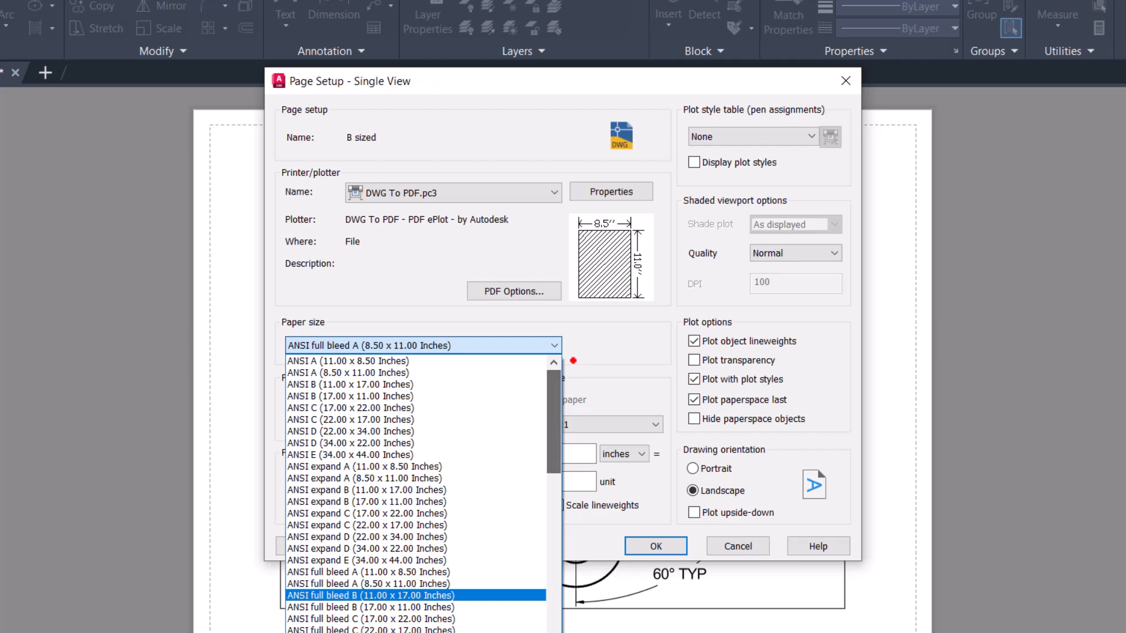
{"action": "left_click", "coordinate": [360, 360]}
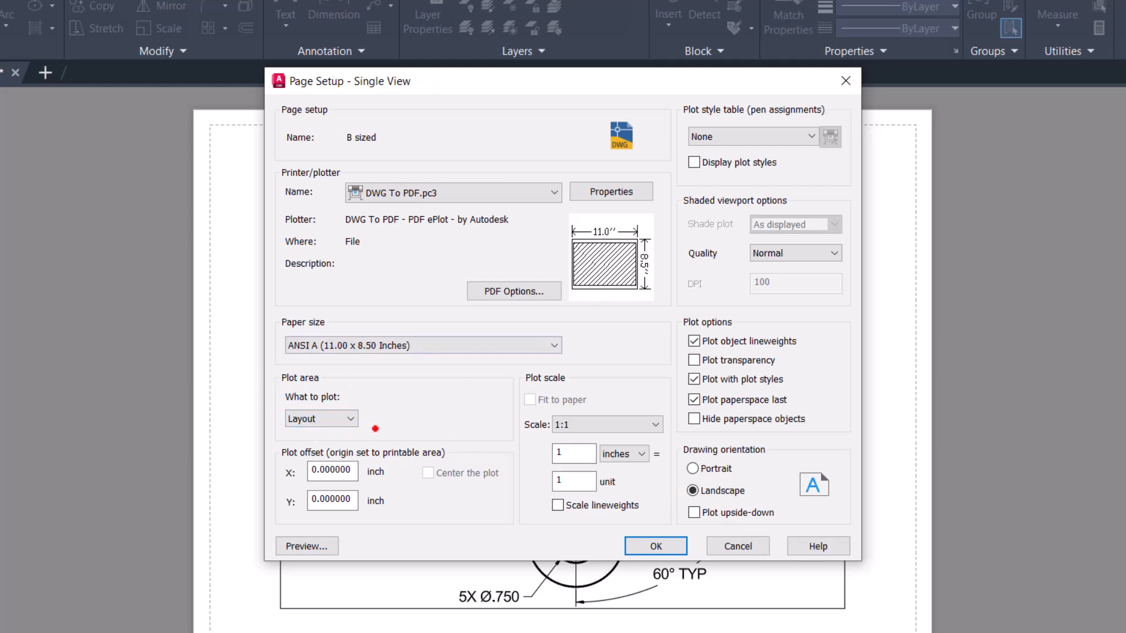
Set the page setup's plot area to Layout and the plot scale to 1:1.
{"action": "left_click", "coordinate": [352, 421]}
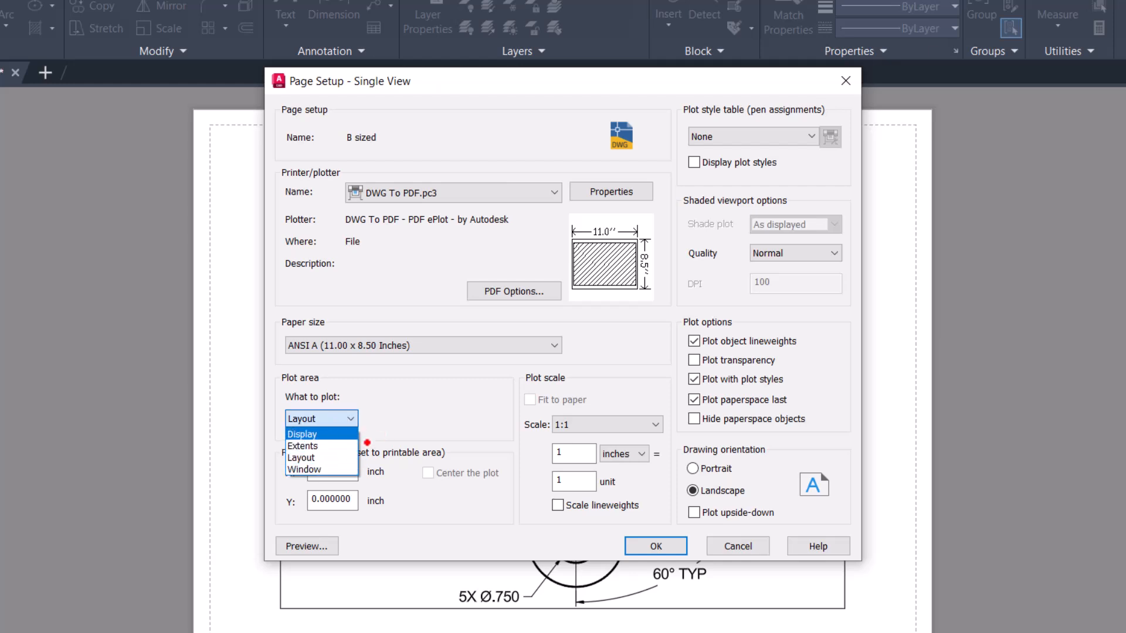
{"action": "left_click", "coordinate": [325, 458]}
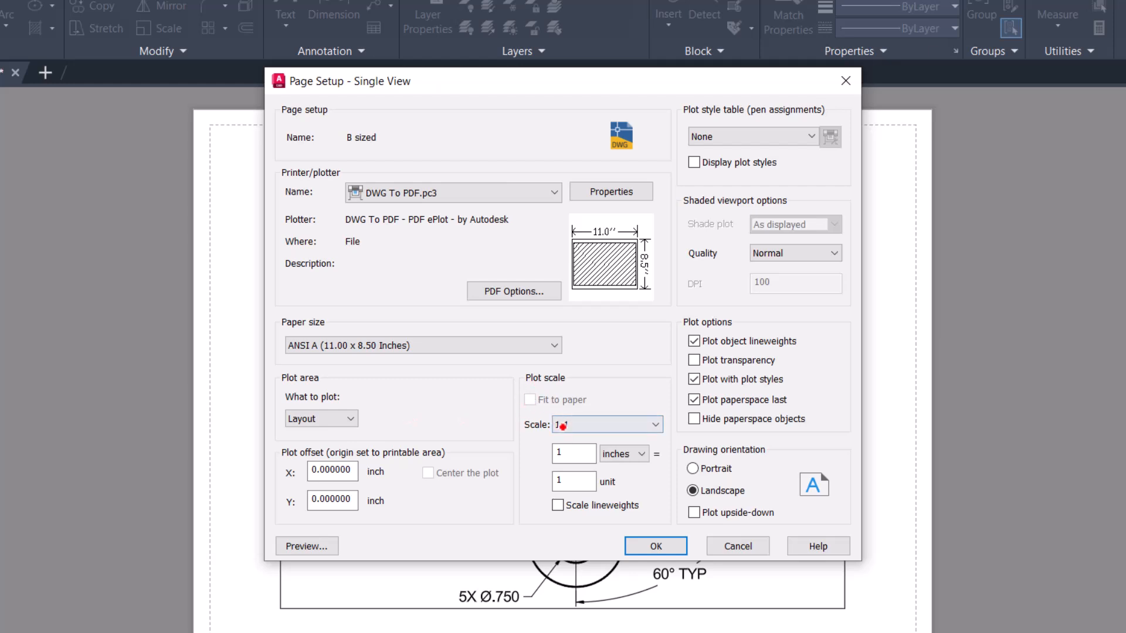
{"action": "left_click", "coordinate": [594, 425]}
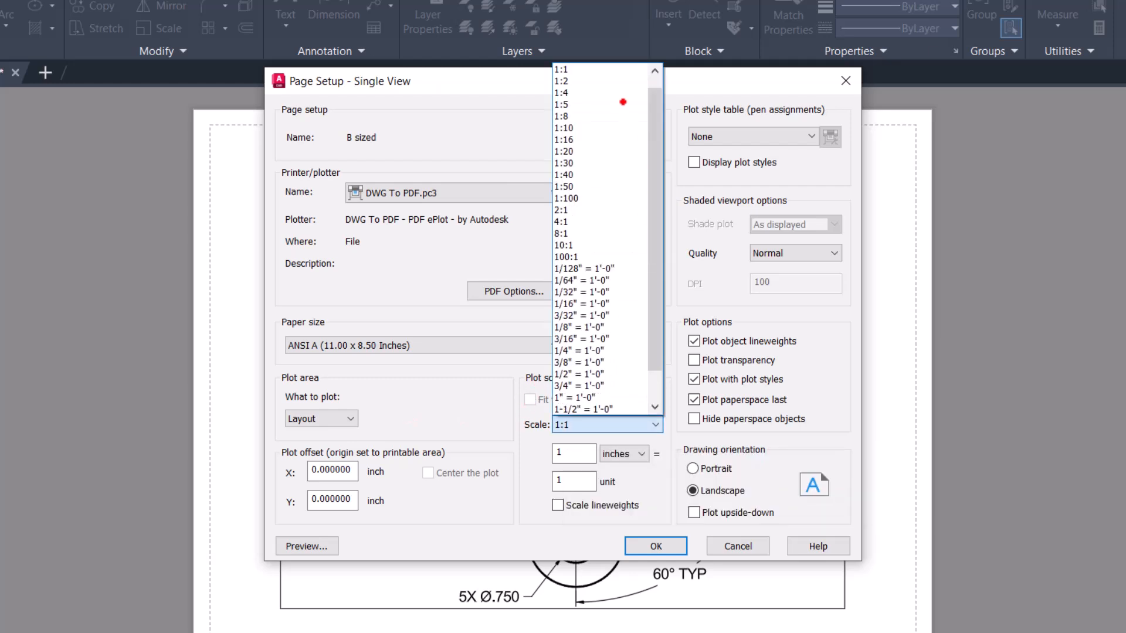
{"action": "left_click", "coordinate": [604, 69]}
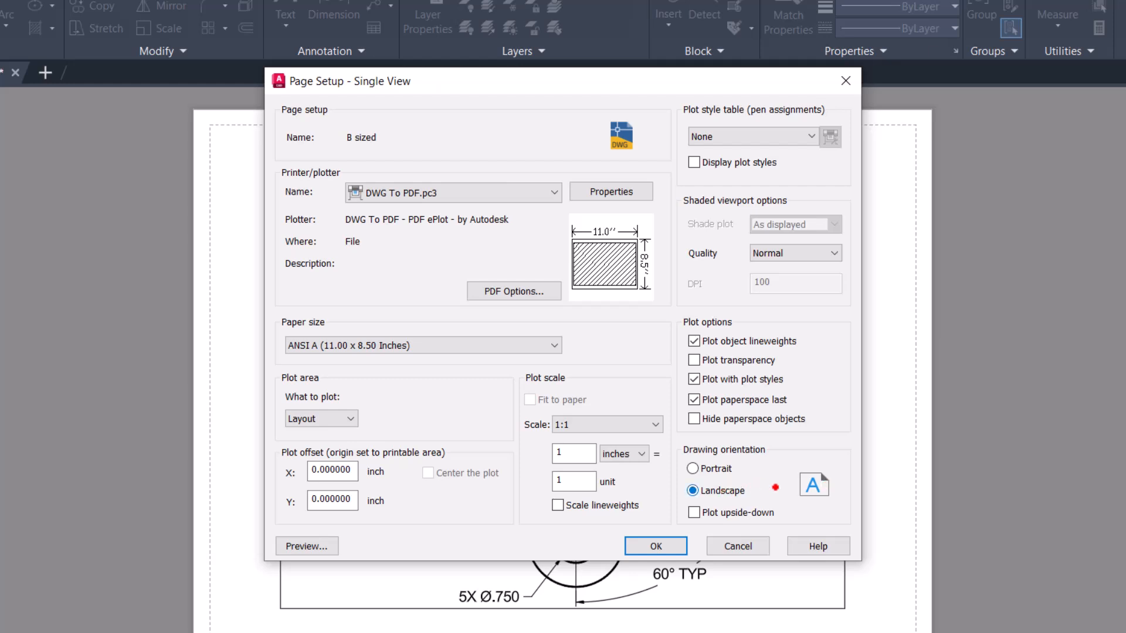
Save the B sized page setup and make it current for the Single View layout.
{"action": "left_click", "coordinate": [654, 545]}
{"action": "left_click", "coordinate": [422, 246]}
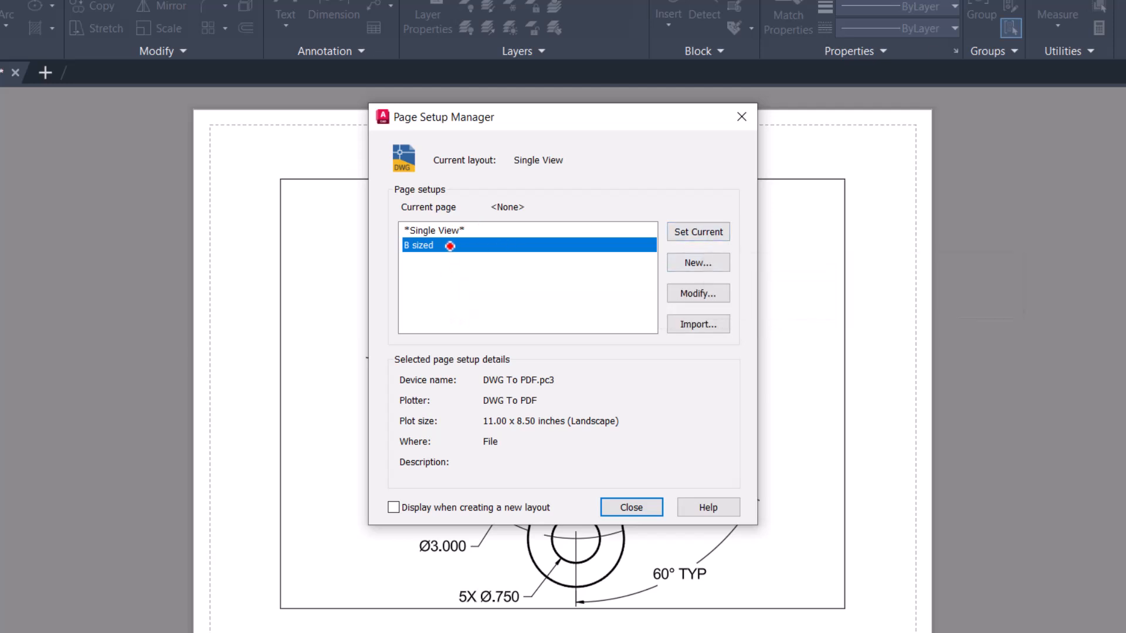
{"action": "double_click", "coordinate": [508, 244]}
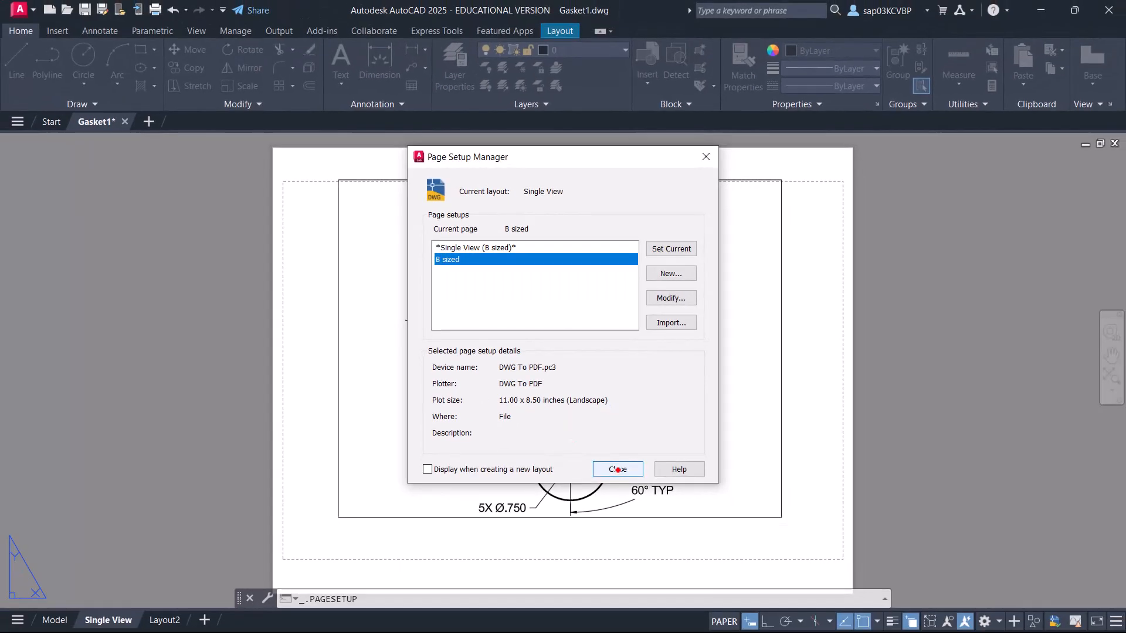
{"action": "left_click", "coordinate": [632, 508]}
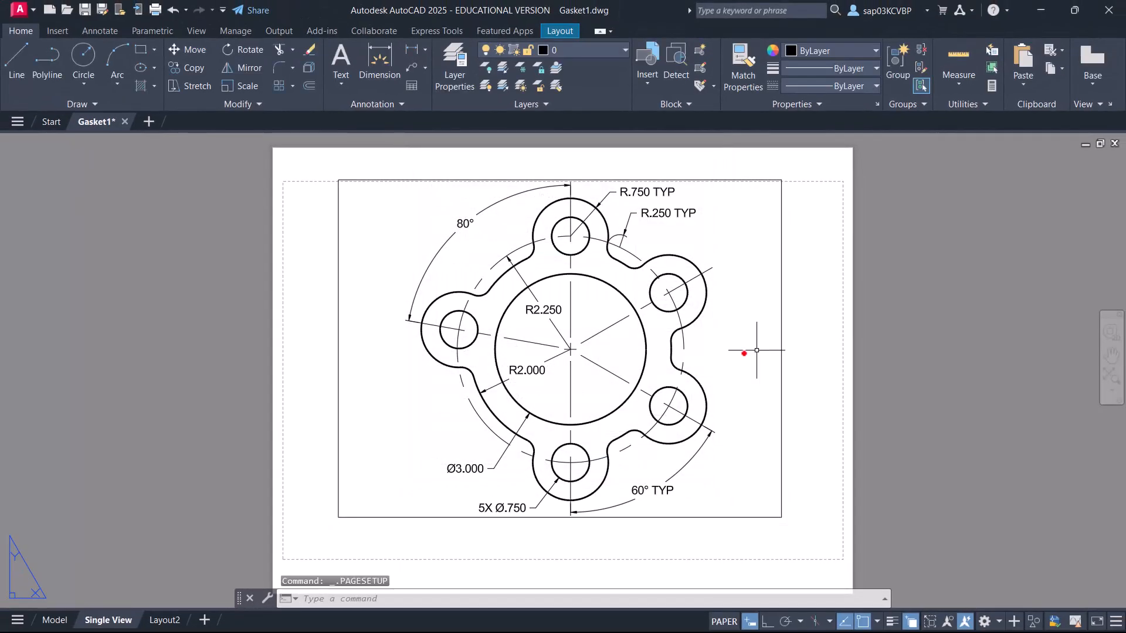
Delete the existing viewport from the Single View layout.
{"action": "left_click", "coordinate": [810, 319]}
{"action": "left_click", "coordinate": [748, 357]}
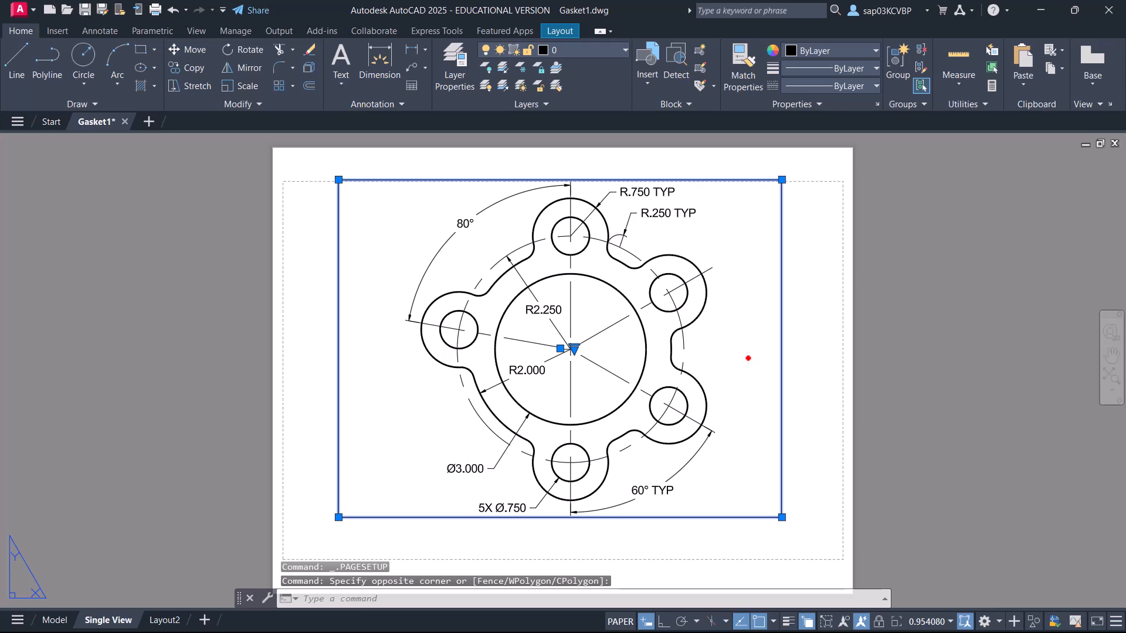
{"action": "key", "text": "Delete"}
{"action": "scroll", "coordinate": [747, 357], "scroll_direction": "down", "scroll_amount": 2}
{"action": "middle_click_drag", "start_coordinate": [743, 357], "coordinate": [557, 339]}
{"action": "scroll", "coordinate": [362, 244], "scroll_direction": "up", "scroll_amount": 2}
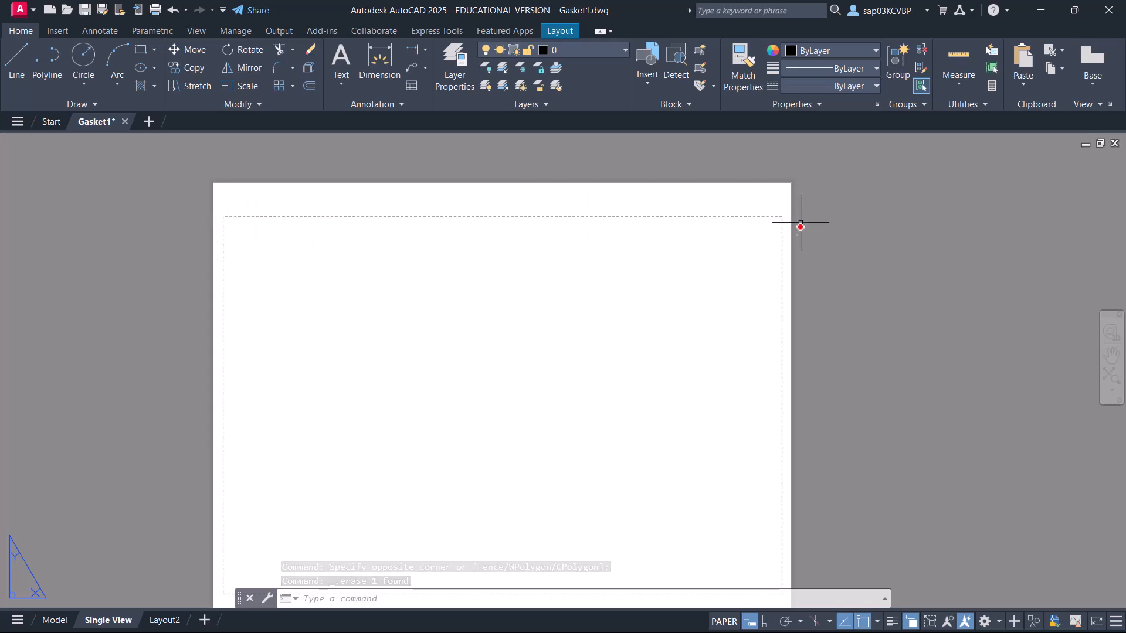
{"action": "middle_click_drag", "start_coordinate": [488, 317], "coordinate": [487, 269]}
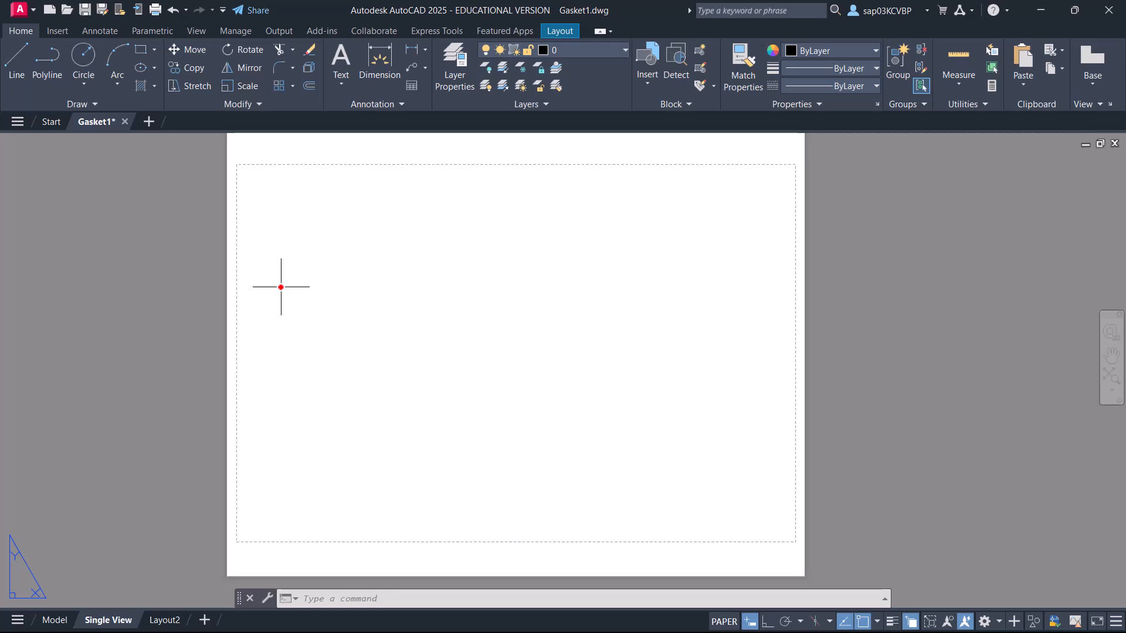
Start the VIEWPORTS command and choose the Single standard viewport configuration.
{"action": "type", "text": "vi"}
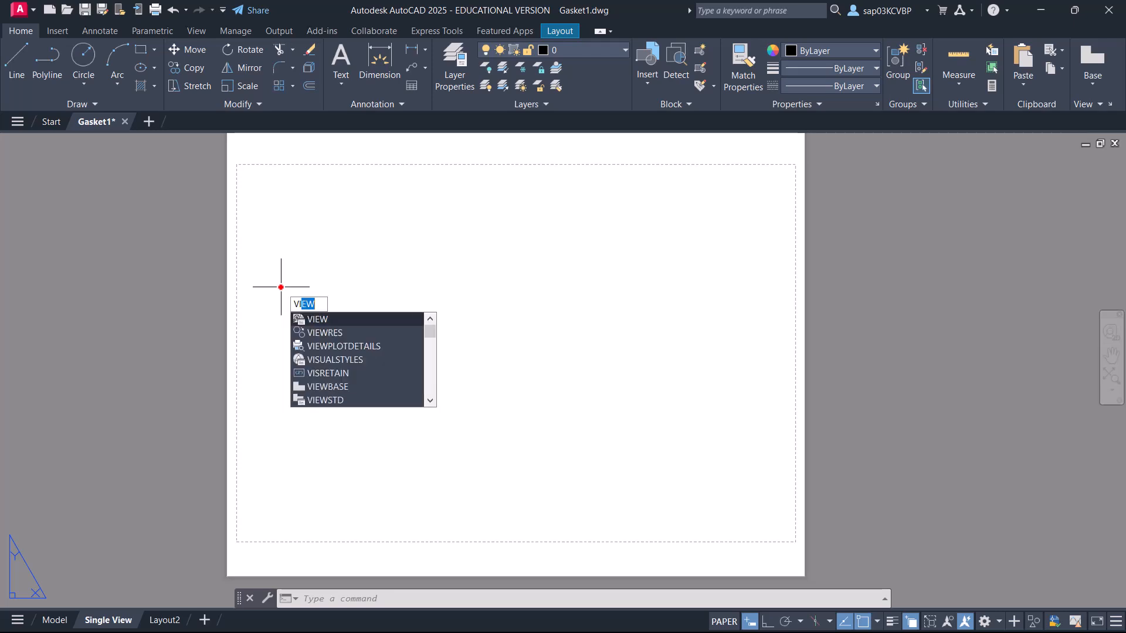
{"action": "type", "text": "e"}
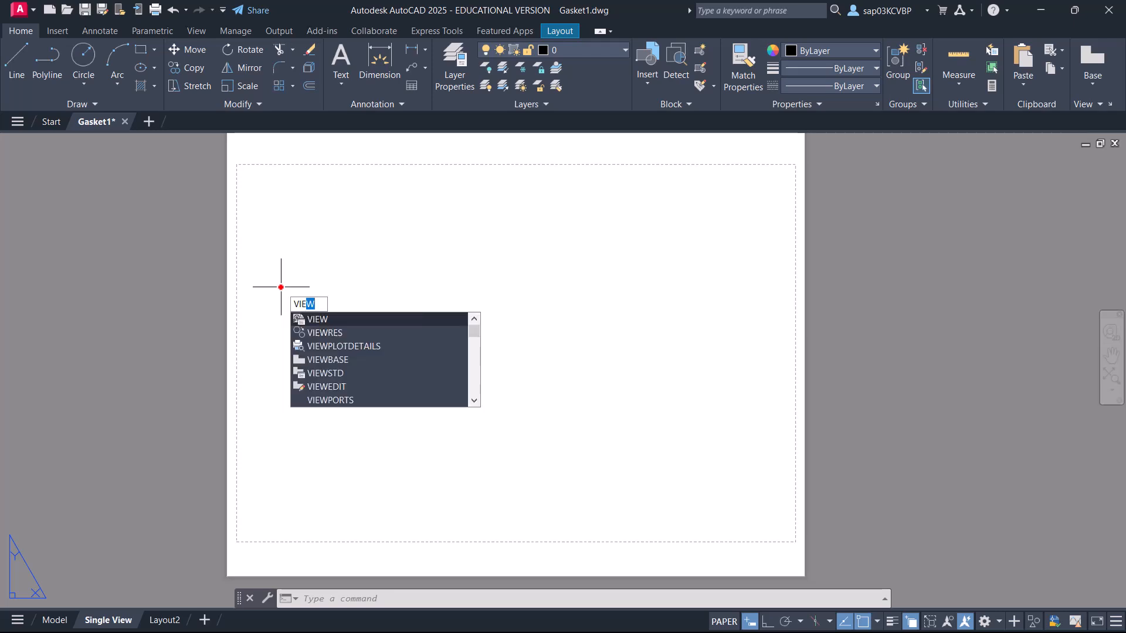
{"action": "type", "text": "wport"}
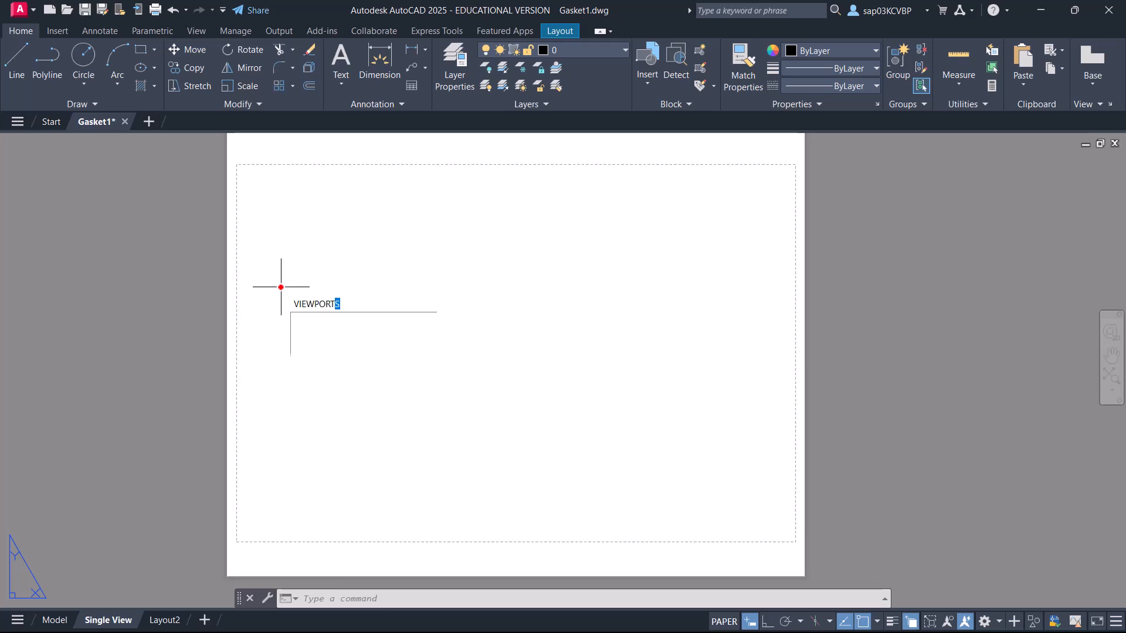
{"action": "key", "text": "Return"}
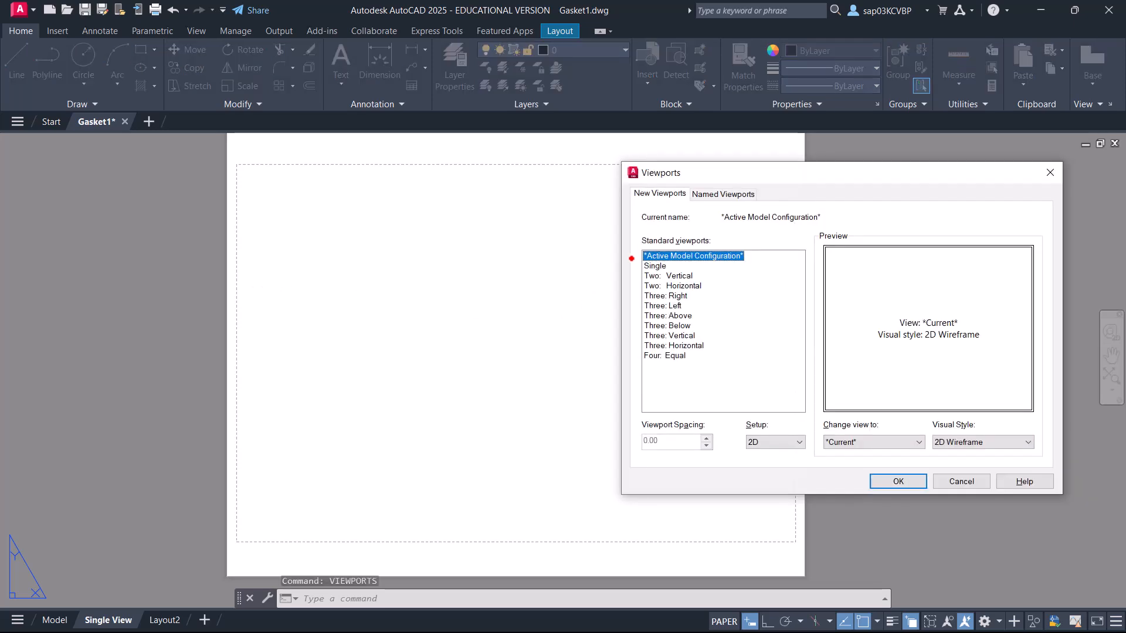
{"action": "left_click", "coordinate": [657, 266]}
{"action": "left_click", "coordinate": [898, 481]}
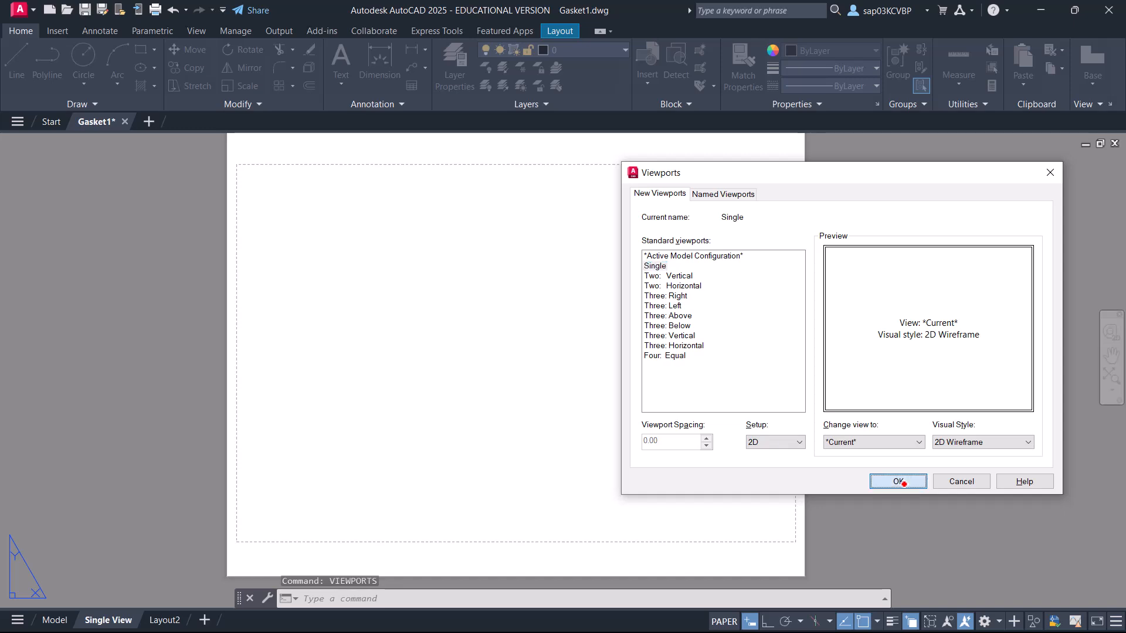
Place the viewport just inside the layout's dashed printable boundary, about 10.5 x 7.1 inches, from its upper-left to its lower-right corner.
{"action": "scroll", "coordinate": [251, 181], "scroll_direction": "up", "scroll_amount": 5}
{"action": "middle_click_drag", "start_coordinate": [251, 181], "coordinate": [361, 351]}
{"action": "scroll", "coordinate": [316, 296], "scroll_direction": "up", "scroll_amount": 2}
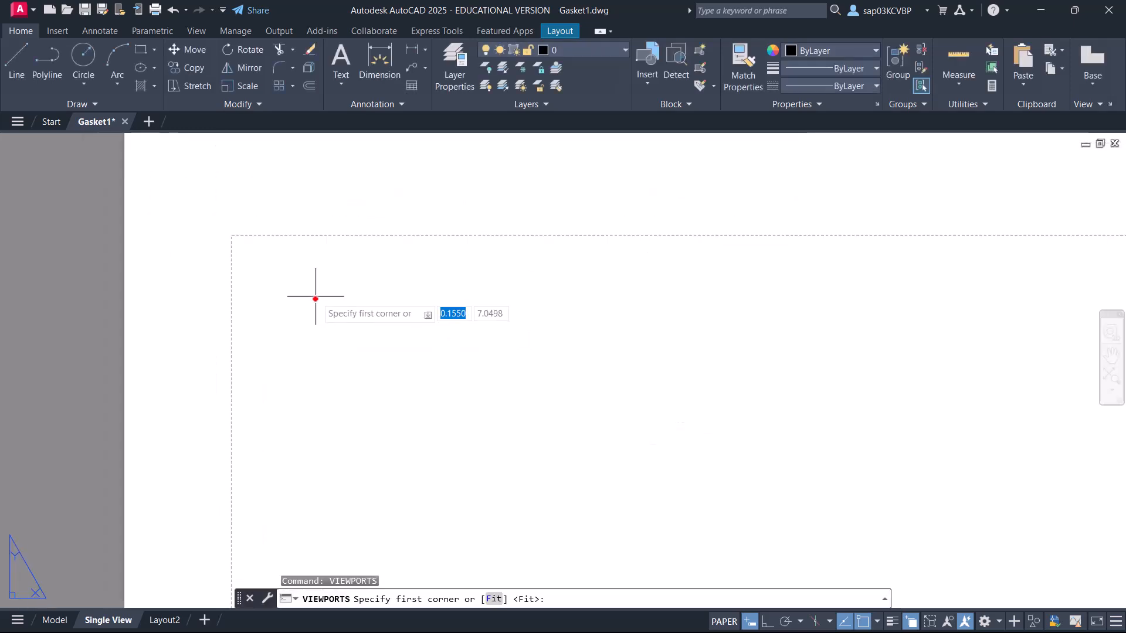
{"action": "left_click", "coordinate": [260, 264]}
{"action": "scroll", "coordinate": [308, 293], "scroll_direction": "down", "scroll_amount": 3}
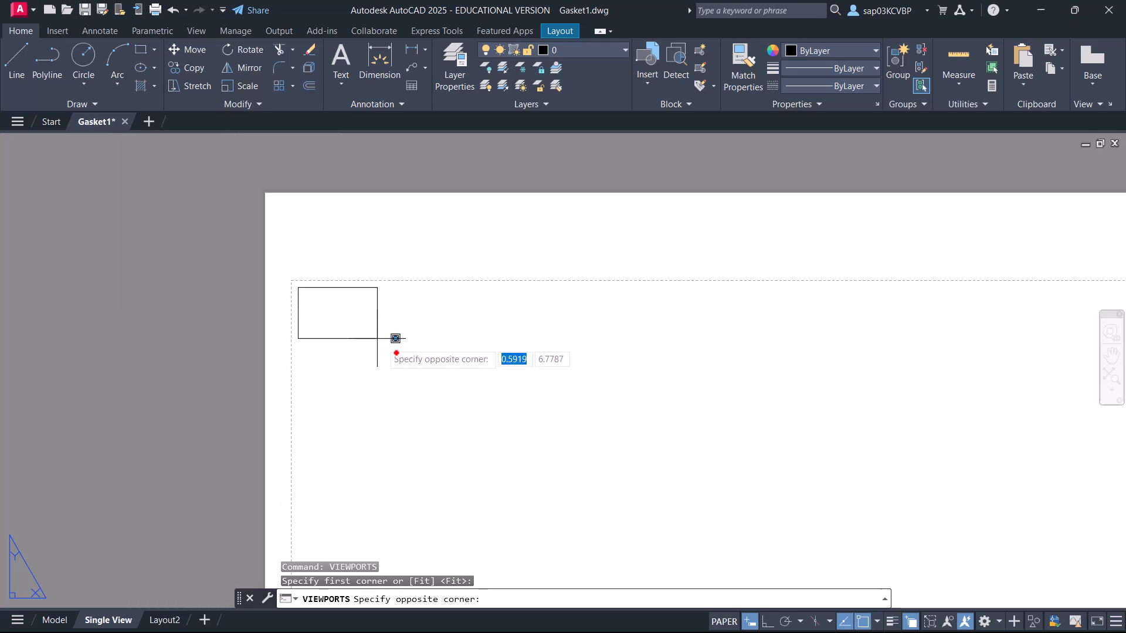
{"action": "scroll", "coordinate": [387, 348], "scroll_direction": "down", "scroll_amount": 1}
{"action": "middle_click_drag", "start_coordinate": [519, 413], "coordinate": [240, 248]}
{"action": "scroll", "coordinate": [314, 272], "scroll_direction": "down", "scroll_amount": 2}
{"action": "middle_click_drag", "start_coordinate": [558, 463], "coordinate": [423, 267]}
{"action": "scroll", "coordinate": [535, 353], "scroll_direction": "up", "scroll_amount": 3}
{"action": "middle_click_drag", "start_coordinate": [597, 427], "coordinate": [552, 372]}
{"action": "scroll", "coordinate": [566, 367], "scroll_direction": "up", "scroll_amount": 2}
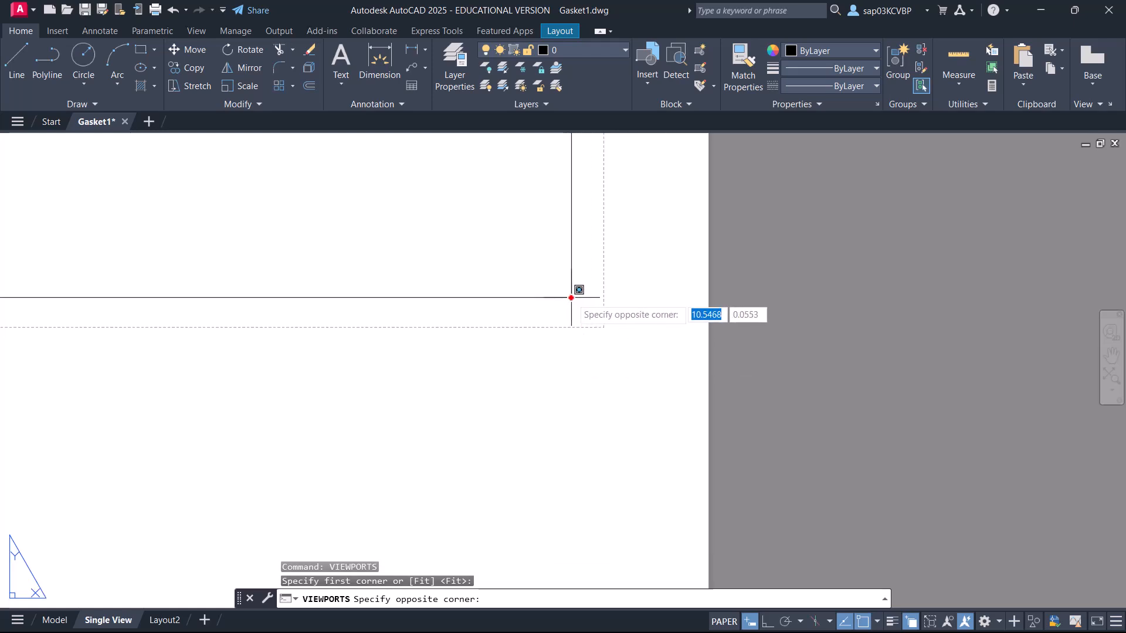
{"action": "left_click", "coordinate": [588, 312]}
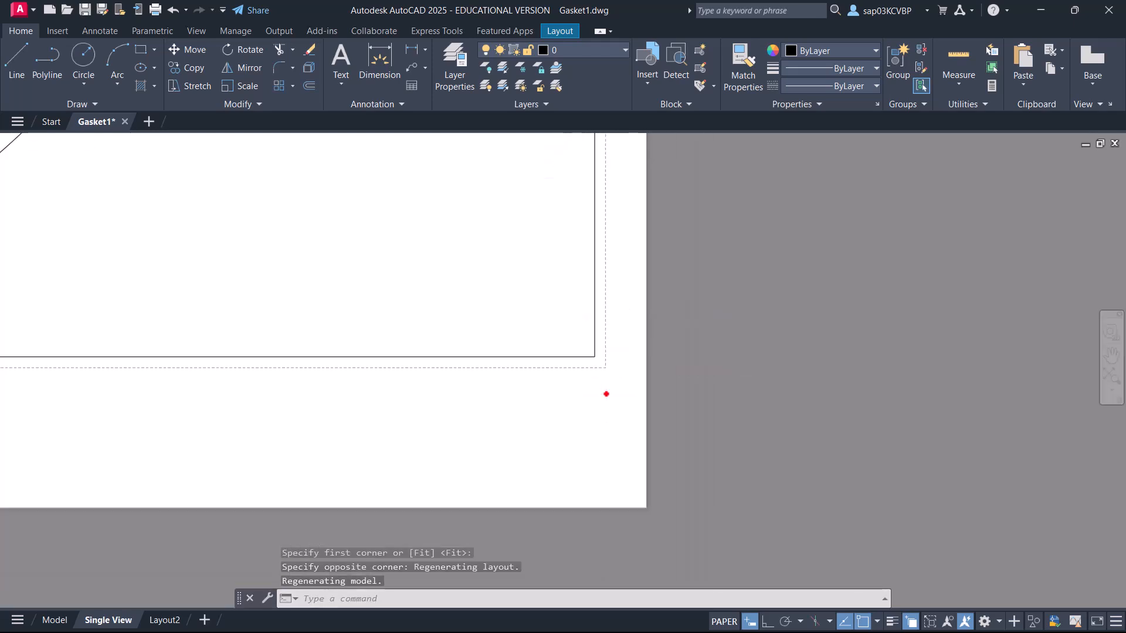
{"action": "scroll", "coordinate": [496, 395], "scroll_direction": "down", "scroll_amount": 5}
{"action": "middle_click_drag", "start_coordinate": [328, 330], "coordinate": [539, 447]}
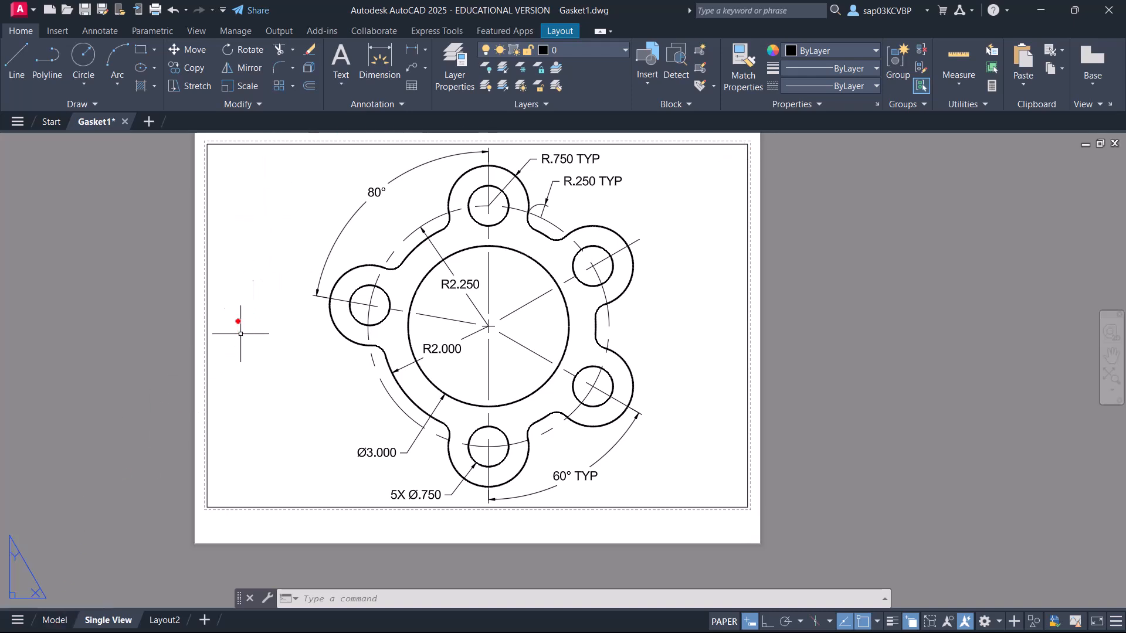
Activate the new viewport, set its scale to 1:1, and return to paper space.
{"action": "double_click", "coordinate": [287, 328]}
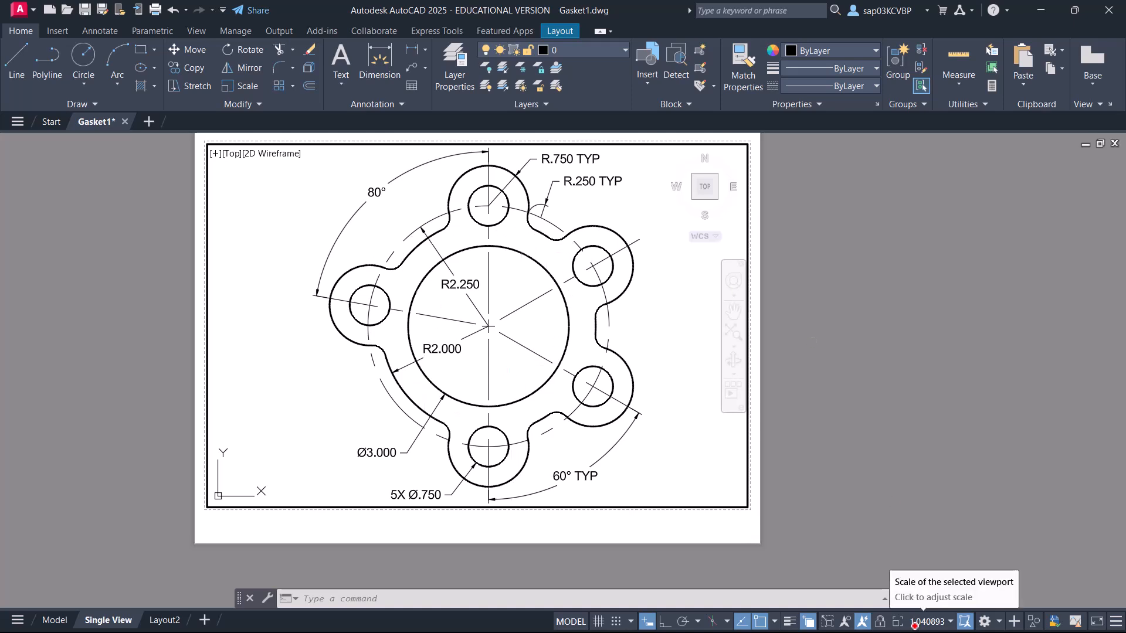
{"action": "left_click", "coordinate": [927, 623]}
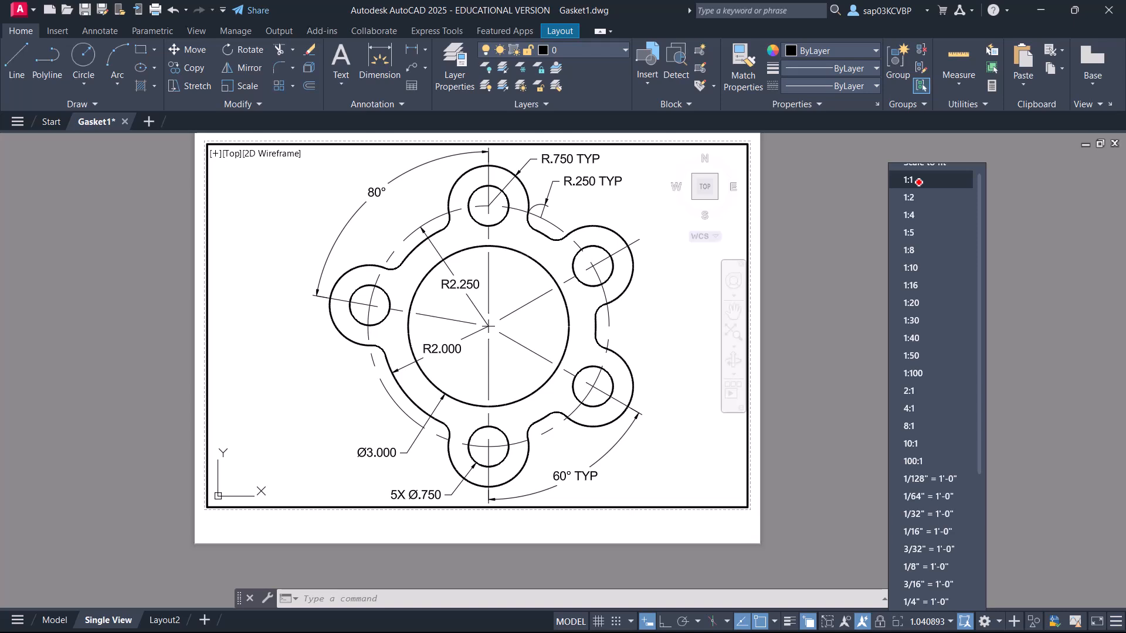
{"action": "left_click", "coordinate": [919, 182]}
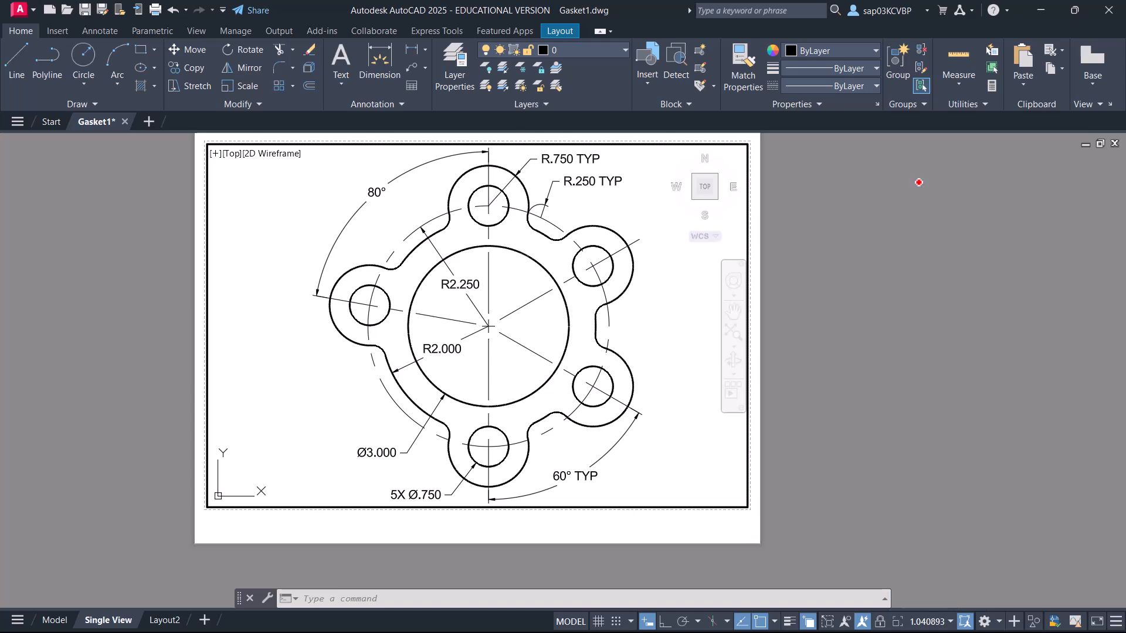
{"action": "double_click", "coordinate": [558, 530]}
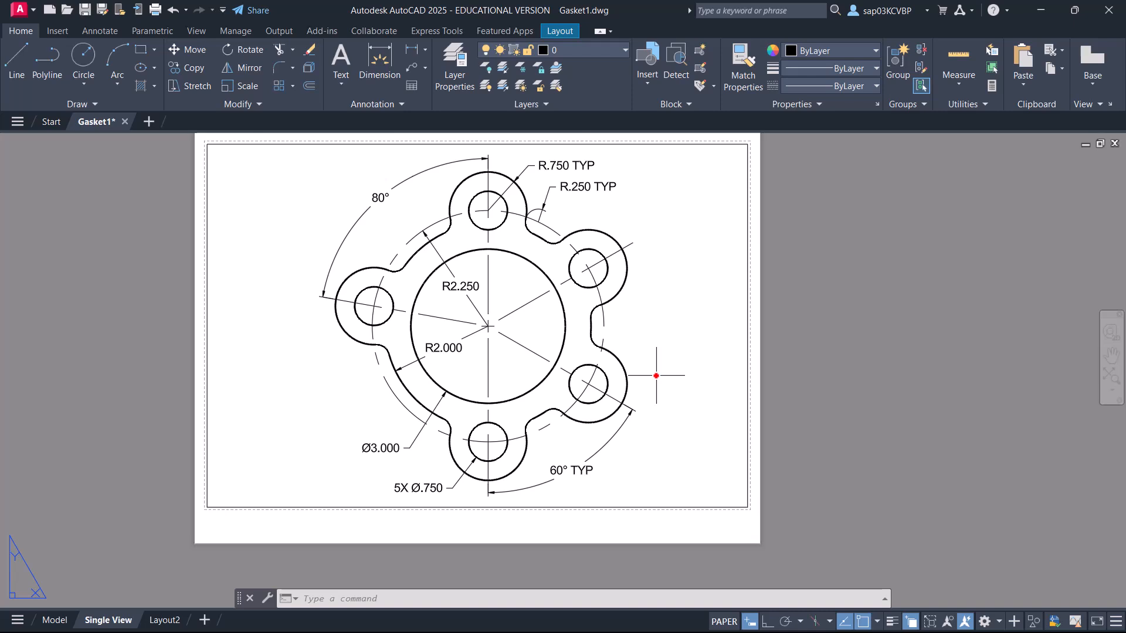
Open the plot settings for the Single View layout, keeping B sized as the page setup.
{"action": "right_click", "coordinate": [92, 621]}
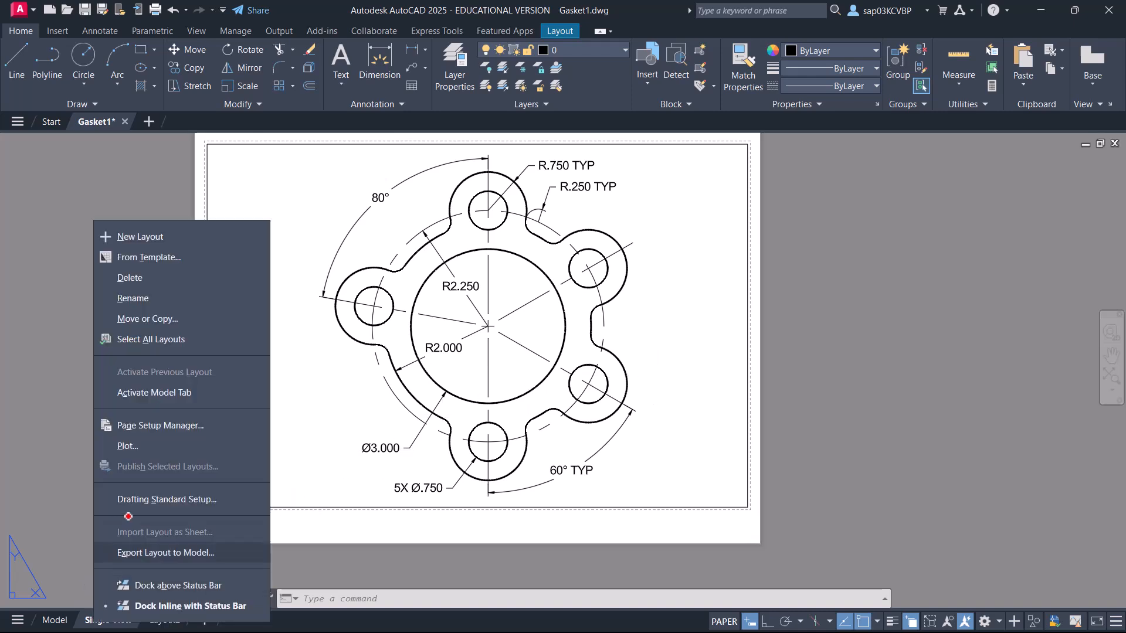
{"action": "left_click", "coordinate": [142, 450]}
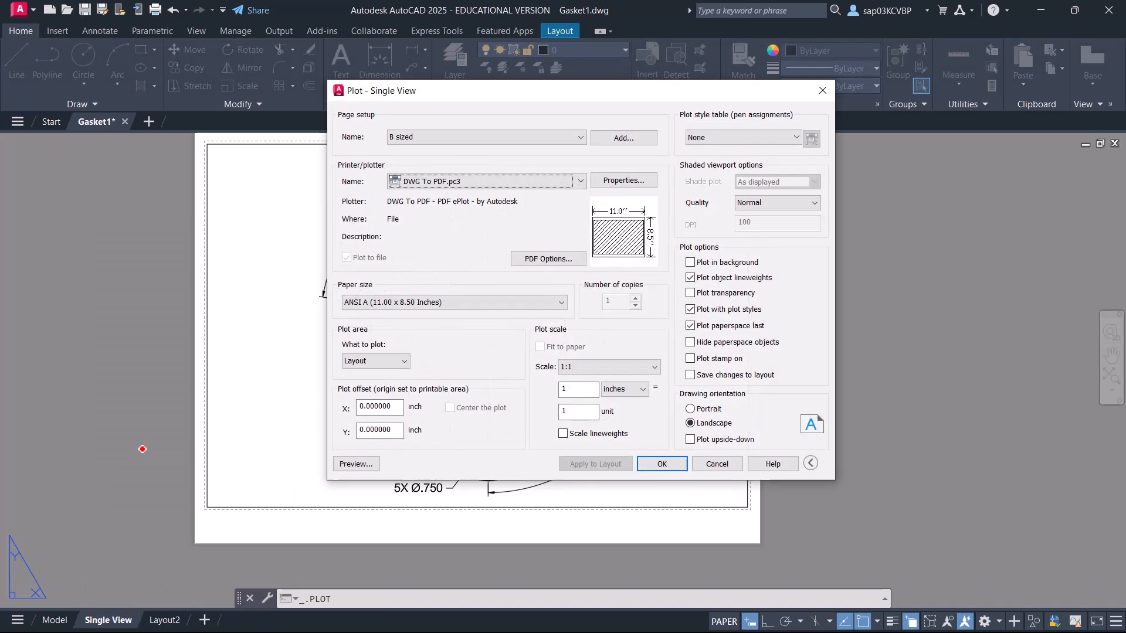
{"action": "left_click_drag", "start_coordinate": [462, 88], "coordinate": [578, 118]}
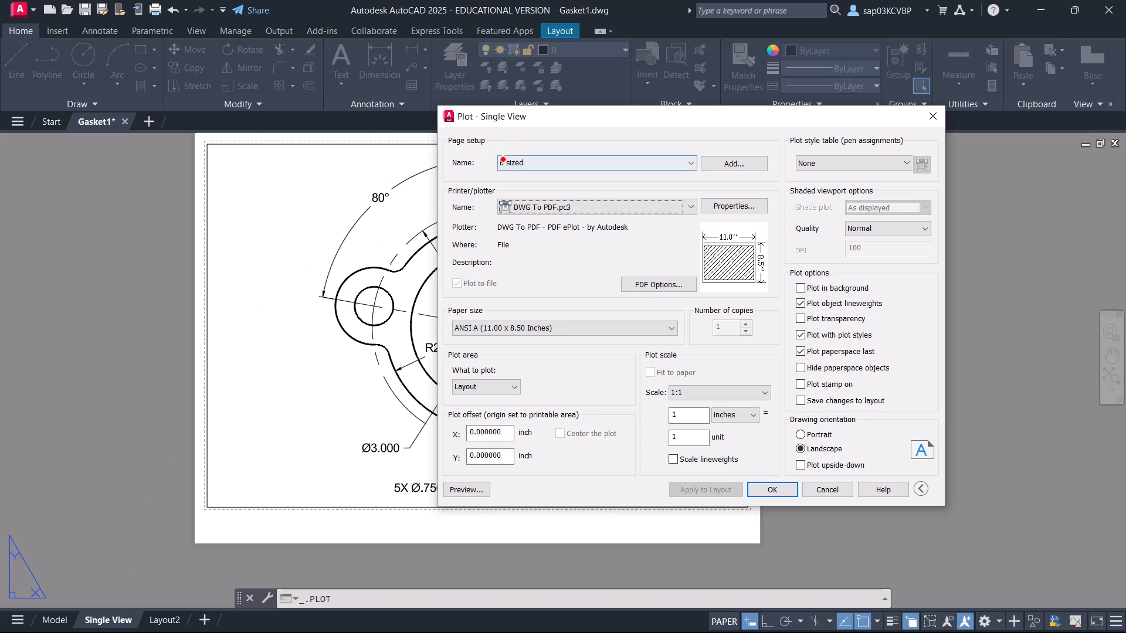
{"action": "left_click", "coordinate": [691, 163]}
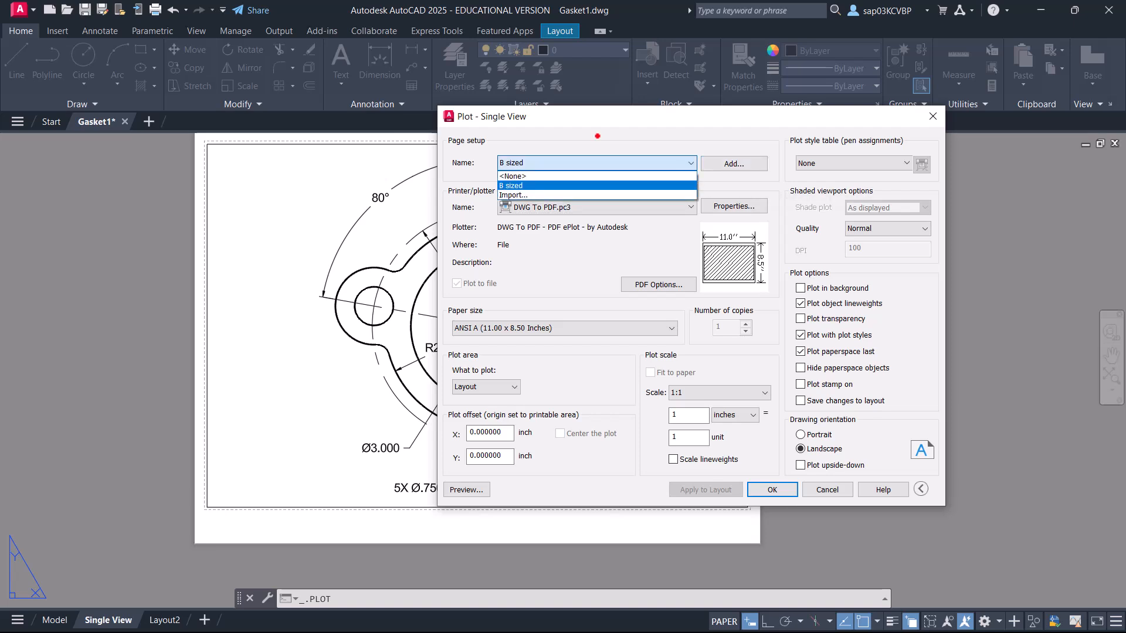
{"action": "left_click", "coordinate": [597, 136]}
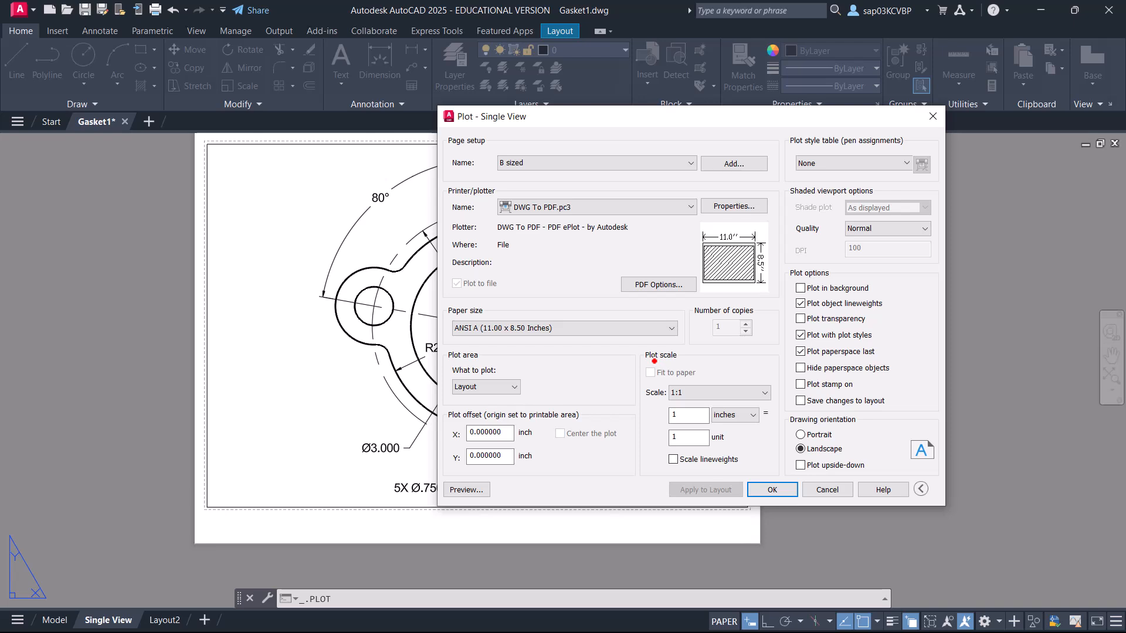
Preview the Single View plot and exit the preview.
{"action": "left_click", "coordinate": [450, 490]}
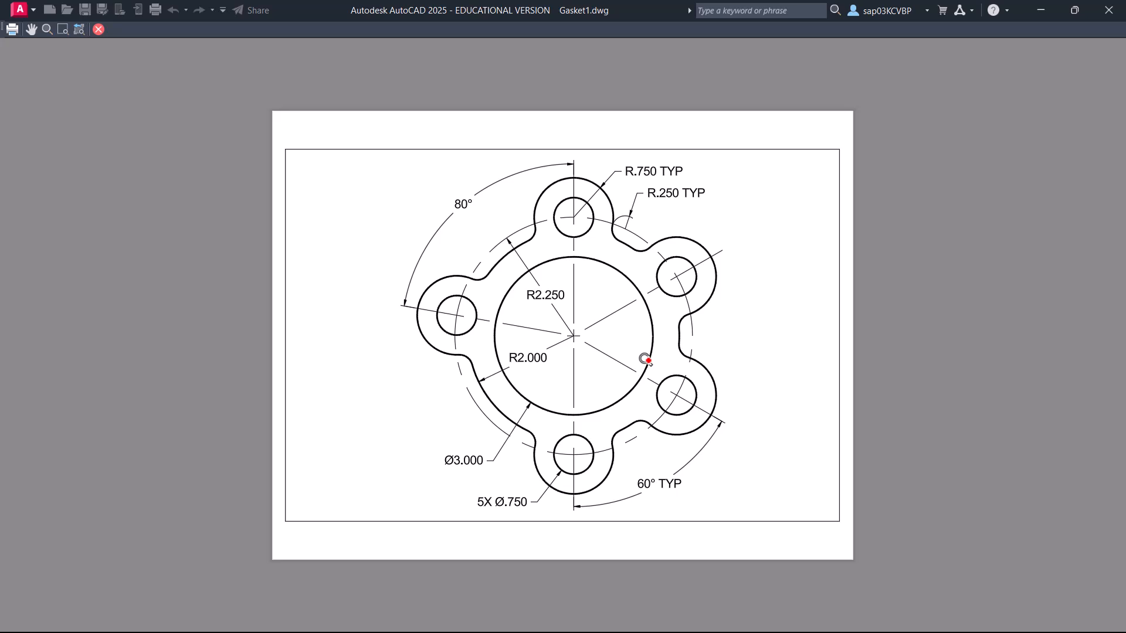
{"action": "right_click", "coordinate": [531, 289]}
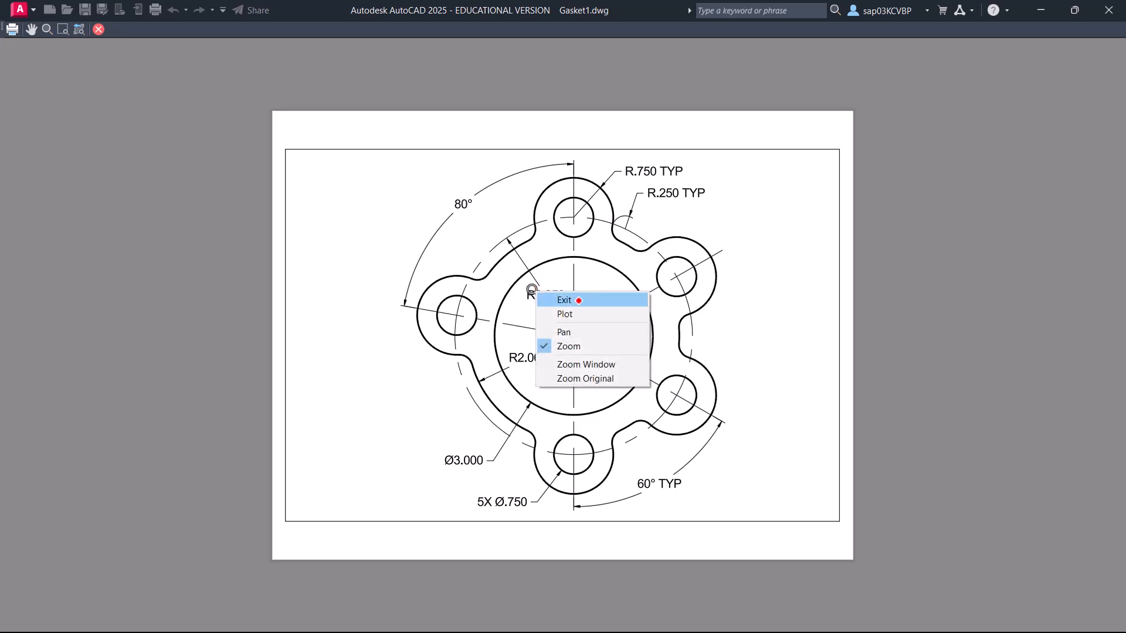
{"action": "left_click", "coordinate": [579, 301]}
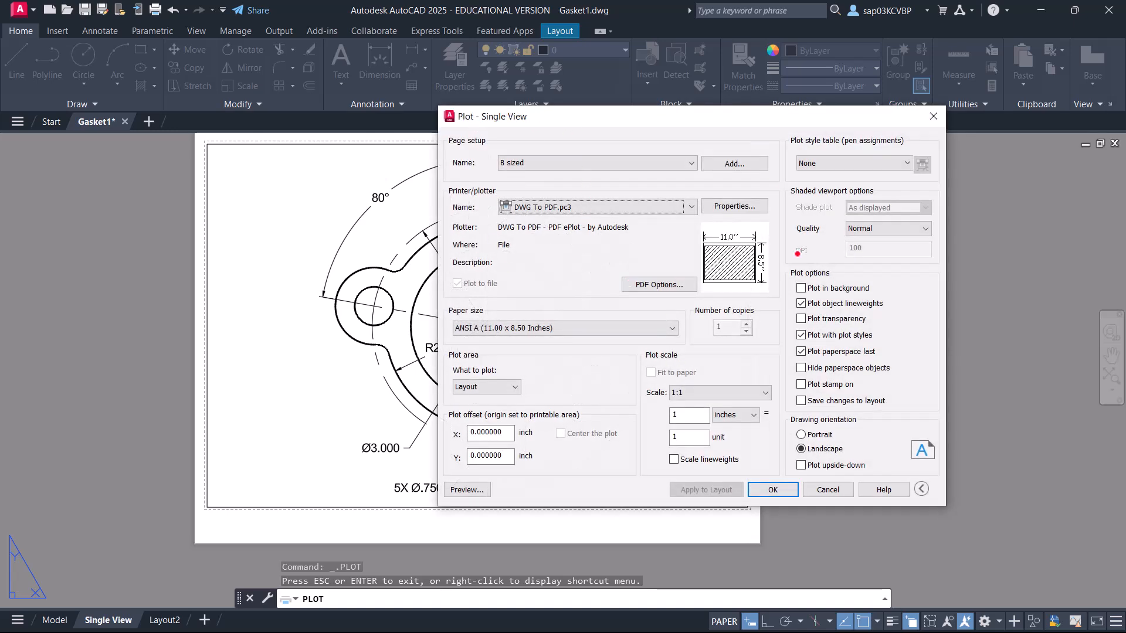
Plot the layout to Gasket1-Single View.pdf in the Documents folder and maximize the PDF in Adobe Acrobat for viewing.
{"action": "left_click", "coordinate": [785, 493]}
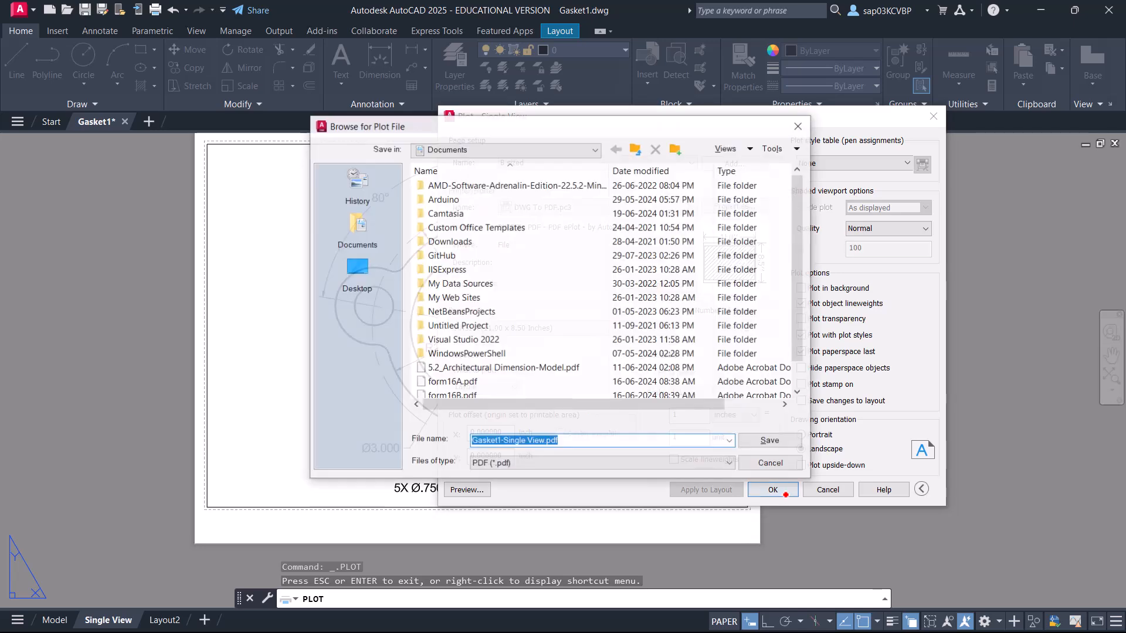
{"action": "left_click", "coordinate": [761, 443]}
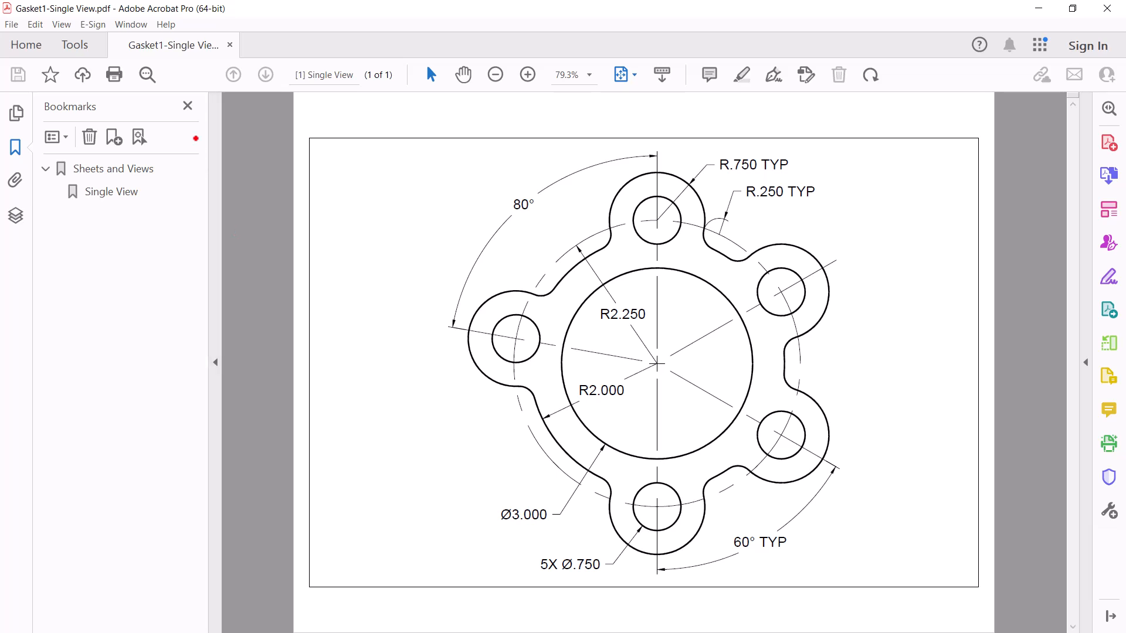
{"action": "left_click", "coordinate": [188, 106]}
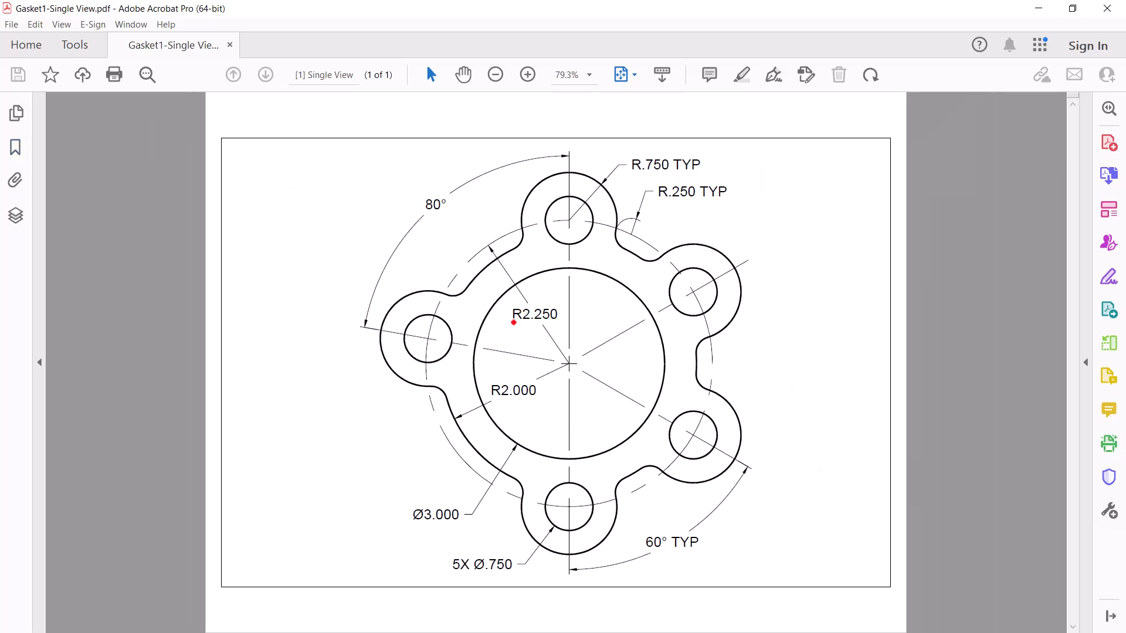